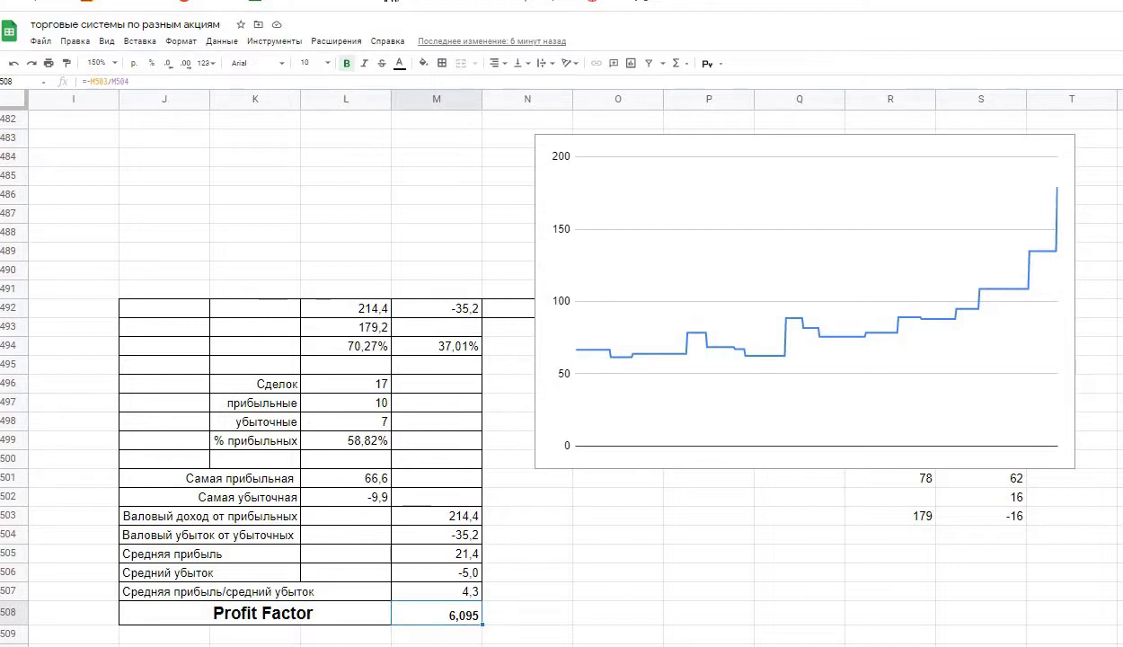
- Examine the latest daily price and trend rows above the trade statistics, back to their date column
left_click(255, 119)
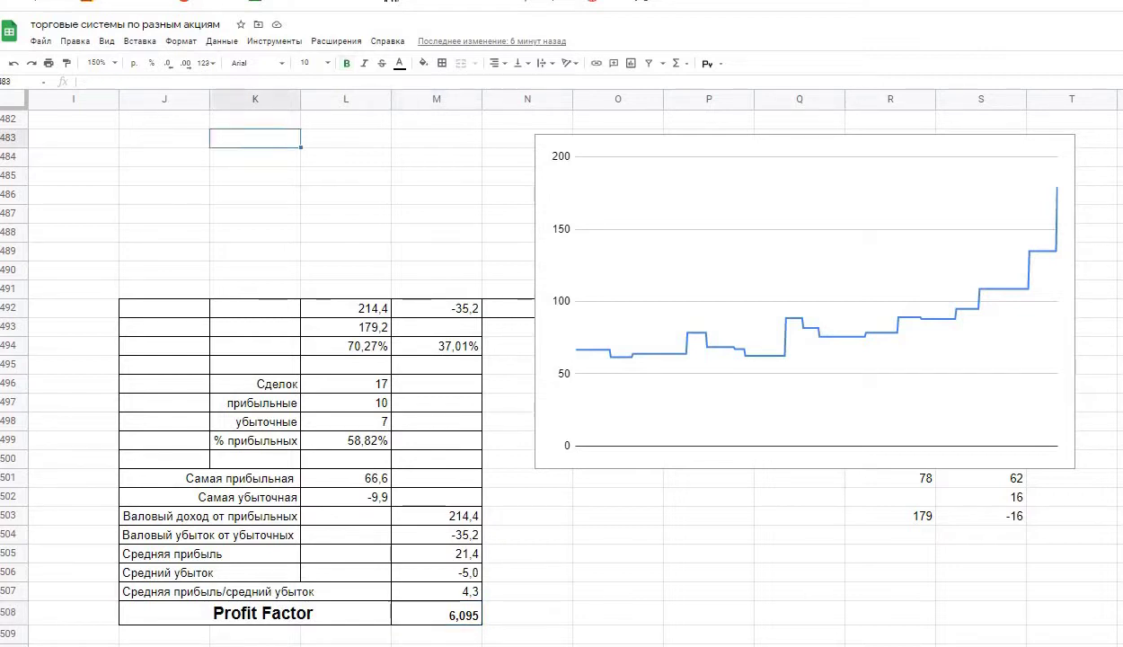
key("Up")
key("Up")
key("Up")
key("Up")
key("Up")
key("Up")
key("Up")
key("Up")
key("Up")
key("Up")
key("Up")
key("Up")
key("Up")
key("Up")
key("Up")
key("Up")
key("Up")
key("Up")
key("Up")
key("Up")
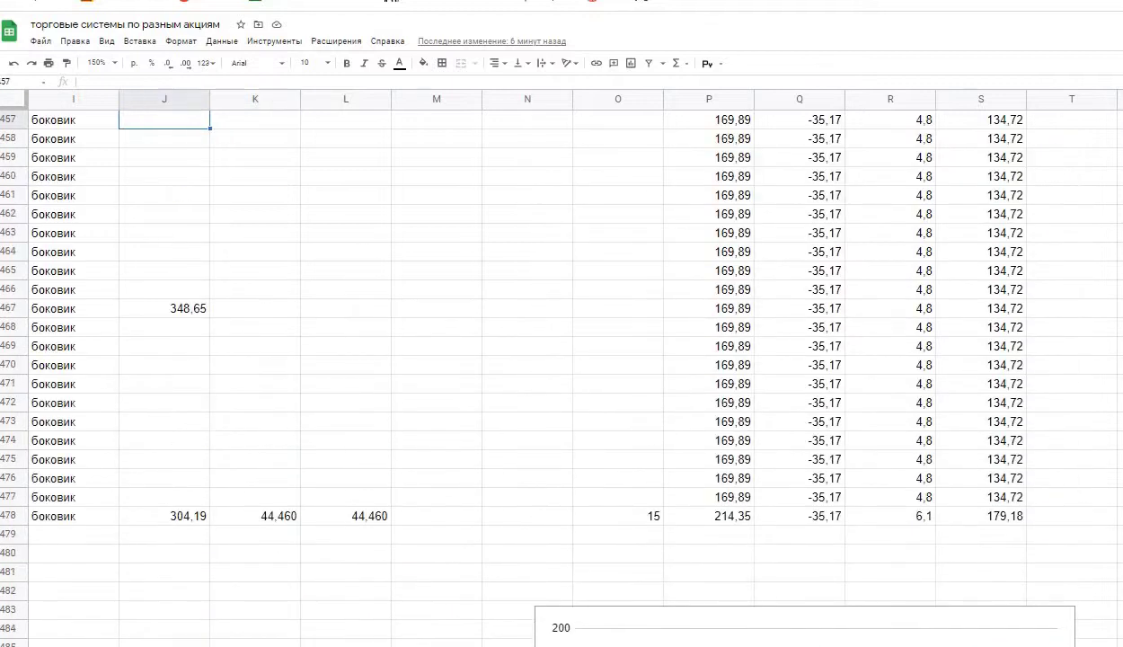
key("Left")
key("Left")
key("Left")
key("Left")
key("Left")
key("Left")
key("Left")
key("Left")
key("Left")
key("Left")
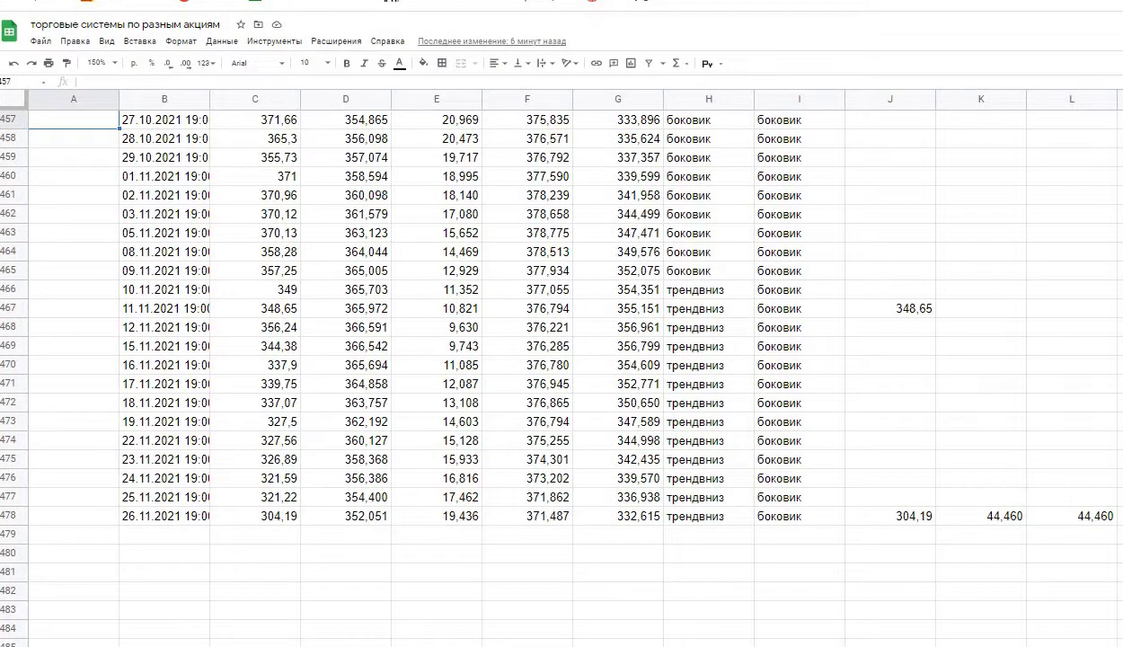
key("Up")
key("Right")
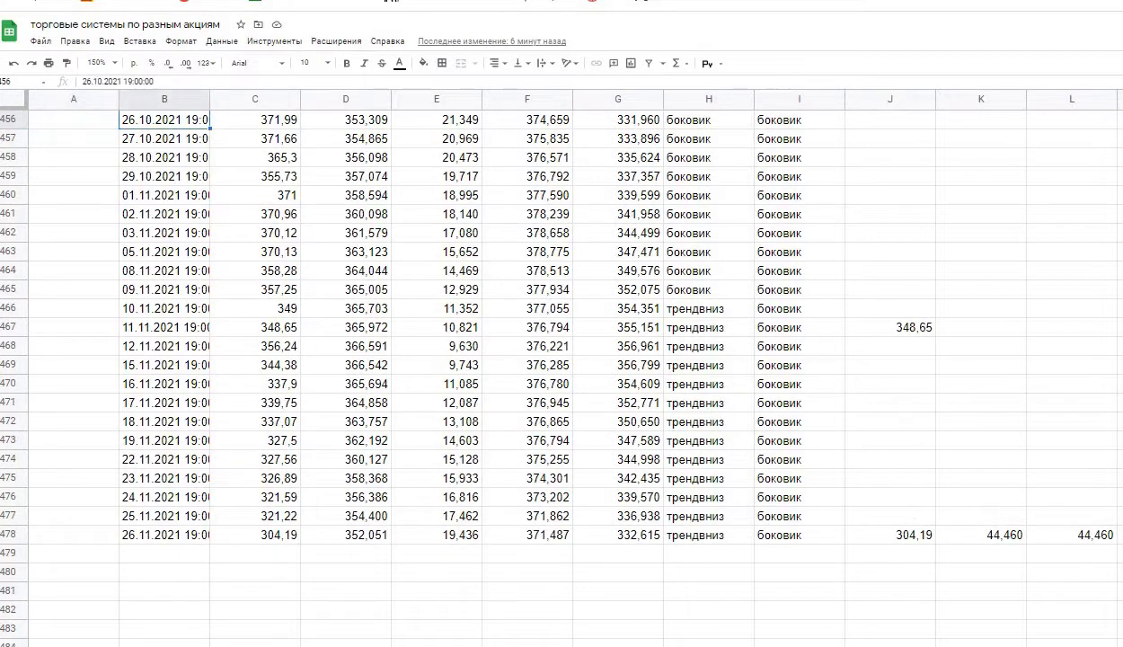
- Examine the trend signals and trade prices in the last data rows, and inspect the trade result formula in K478
key("Up")
key("Right")
key("Right")
key("Right")
key("Right")
key("Right")
key("Right")
key("Right")
key("Right")
key("Right")
key("Right")
key("Right")
key("Down")
key("Down")
key("Down")
key("Down")
key("Down")
key("Down")
key("Down")
key("Down")
key("Down")
key("Down")
key("Down")
key("Down")
key("Down")
key("Down")
key("Down")
key("Down")
key("Down")
key("Down")
key("Down")
key("Down")
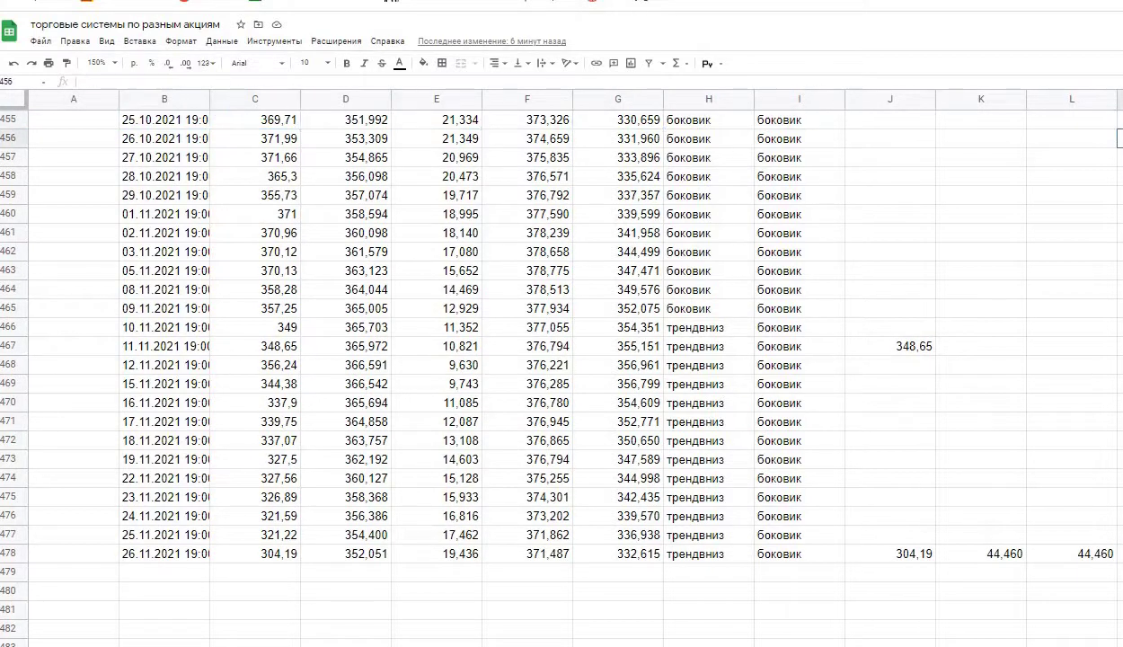
key("Down")
key("Down")
key("Down")
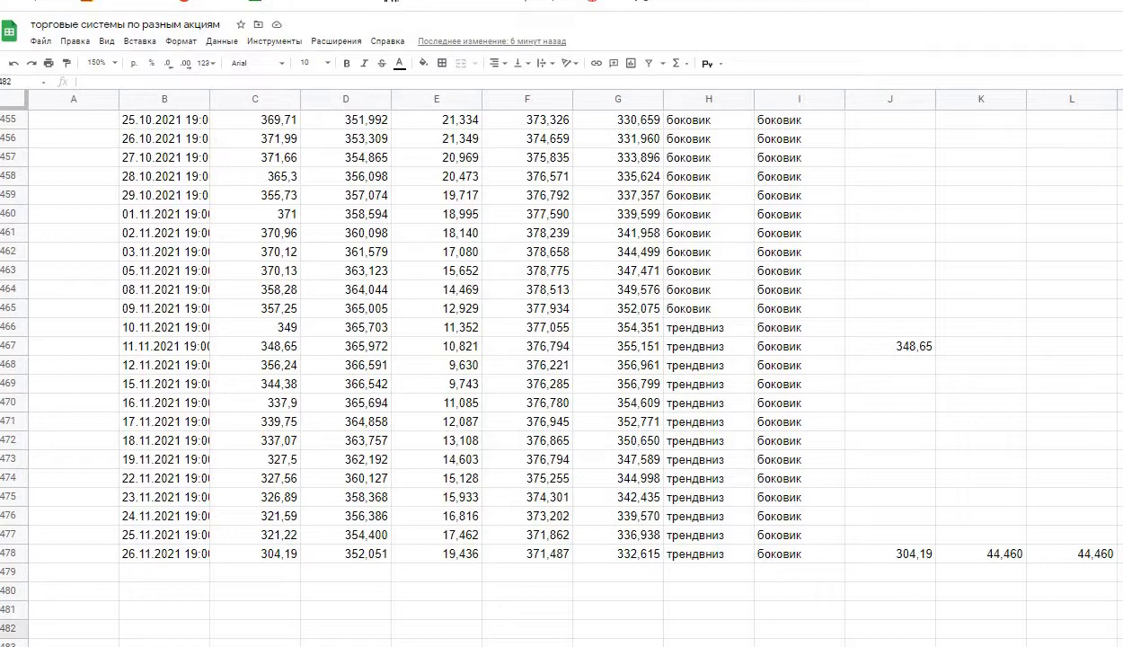
key("Right")
key("Right")
key("Right")
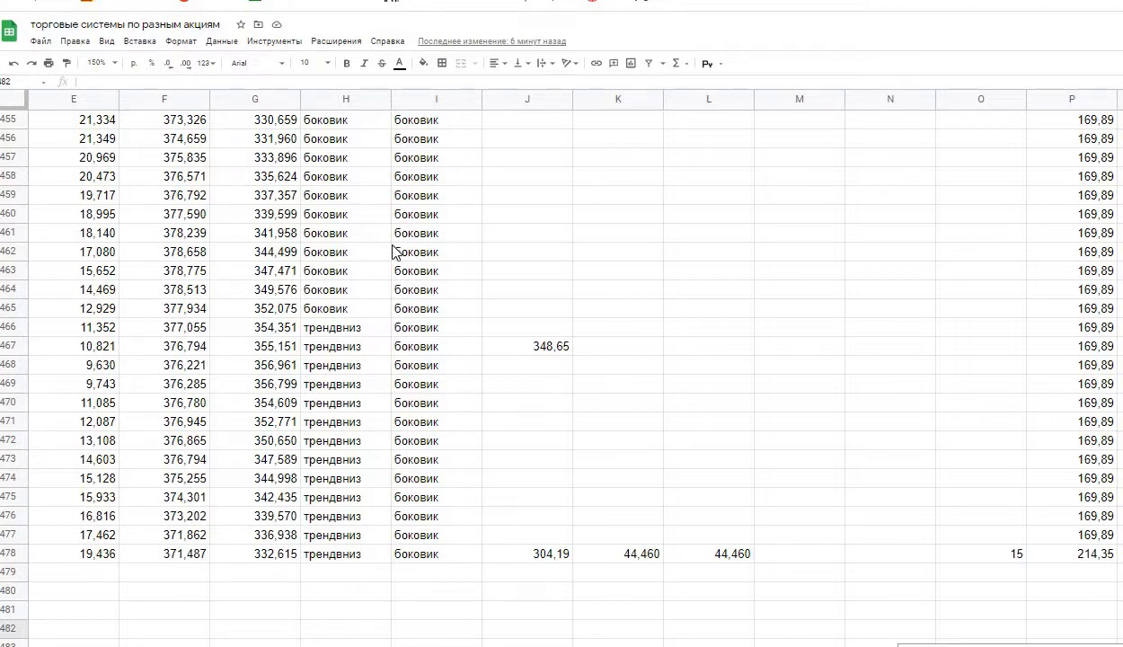
left_click(630, 557)
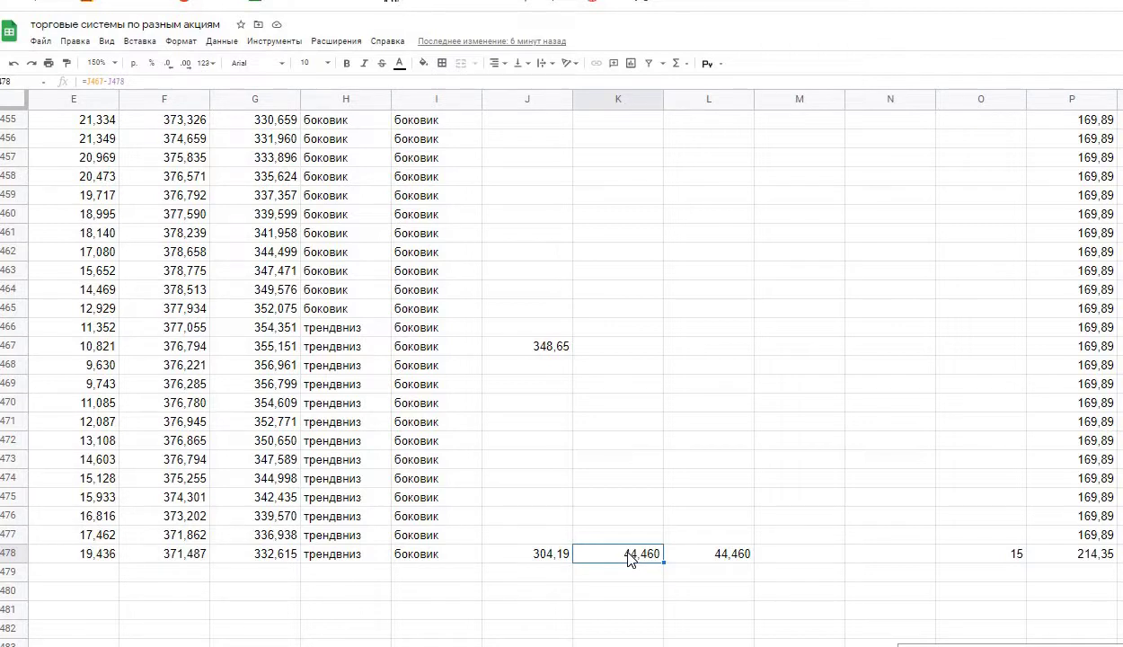
- Review the trade statistics table down to the Profit Factor row, together with the equity curve chart beside it
key("Down")
key("Down")
key("Down")
key("Down")
key("Down")
key("Down")
key("Down")
key("Down")
key("Down")
key("Down")
key("Down")
key("Down")
key("Down")
key("Down")
key("Down")
key("Down")
key("Down")
key("Down")
key("Down")
key("Down")
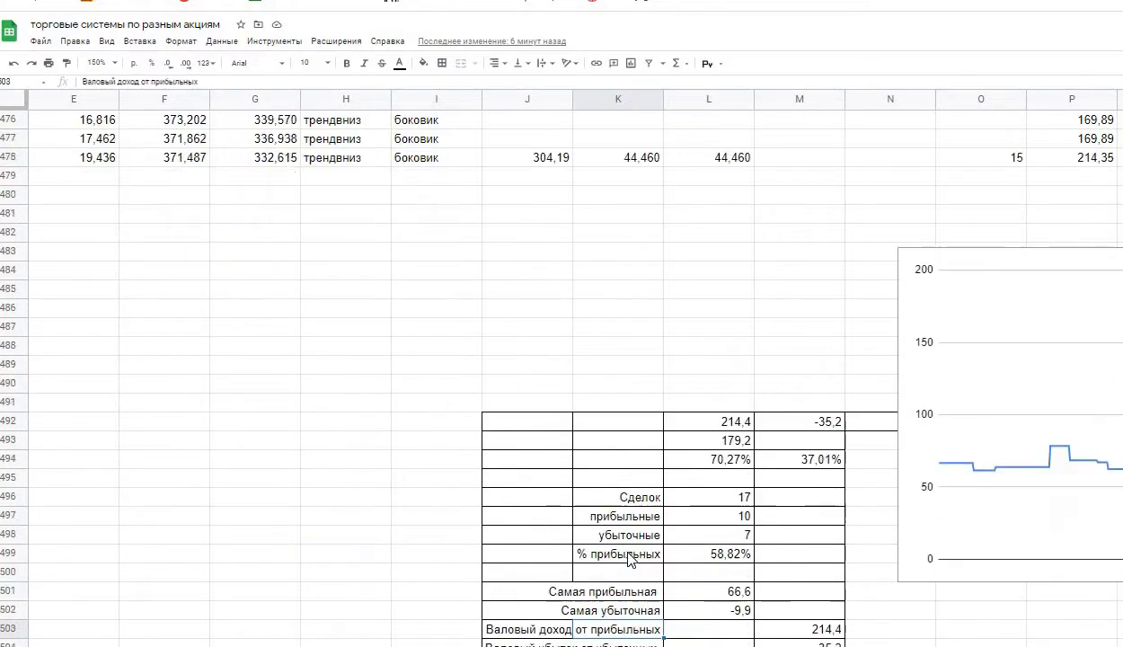
key("Down")
key("Right")
key("Right")
key("Right")
key("Right")
key("Right")
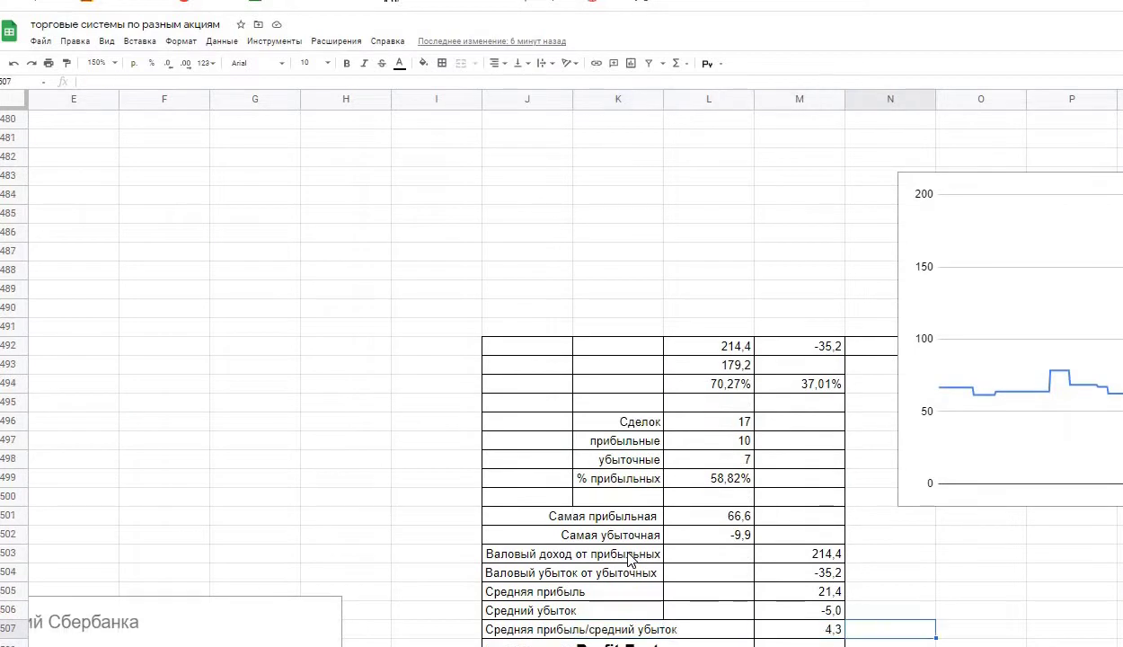
key("Down")
key("Down")
key("Down")
key("Down")
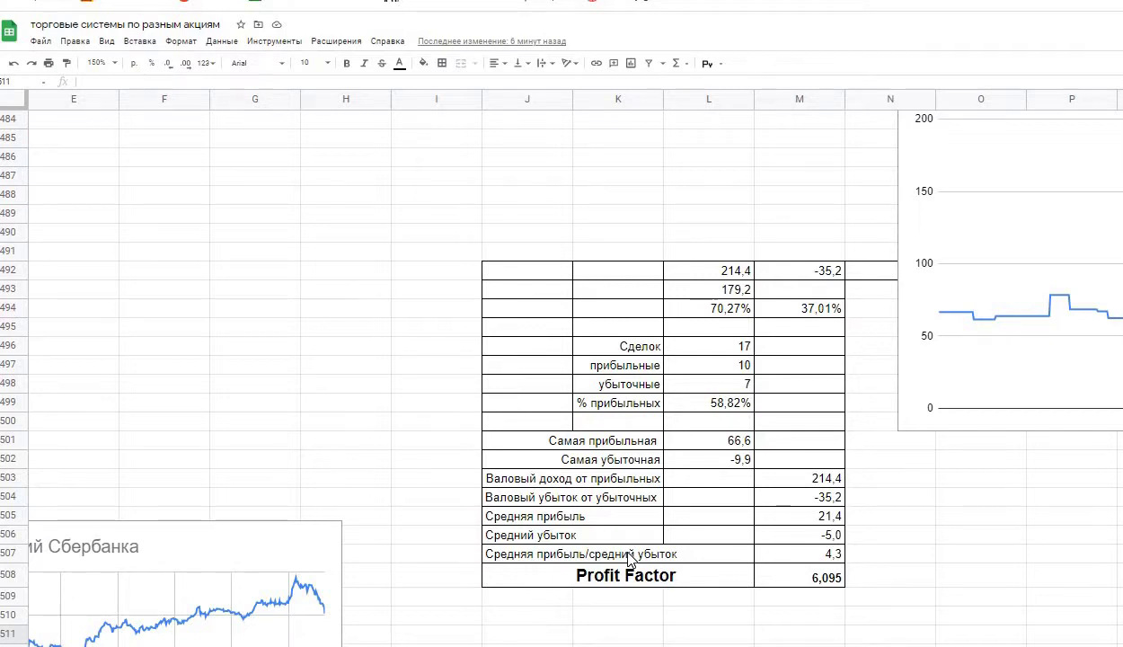
scroll(629, 557, "right", 4)
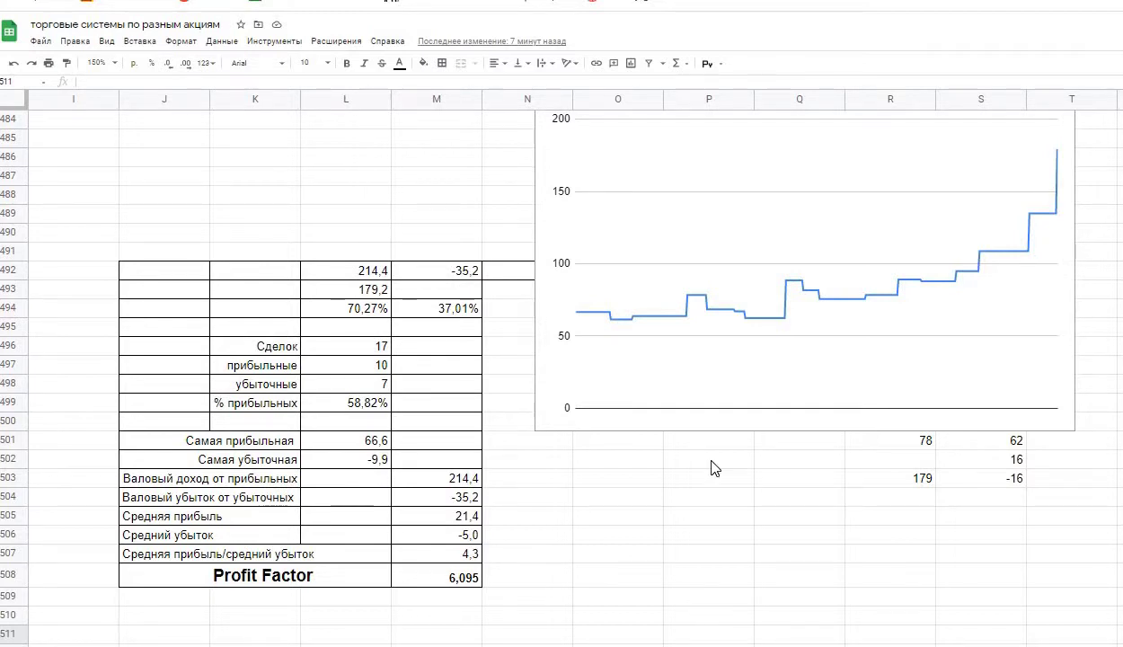
- Switch to the next stock's sheet and examine its trade statistics table and the bar chart of individual trade results
key("ctrl+shift+Page_Down")
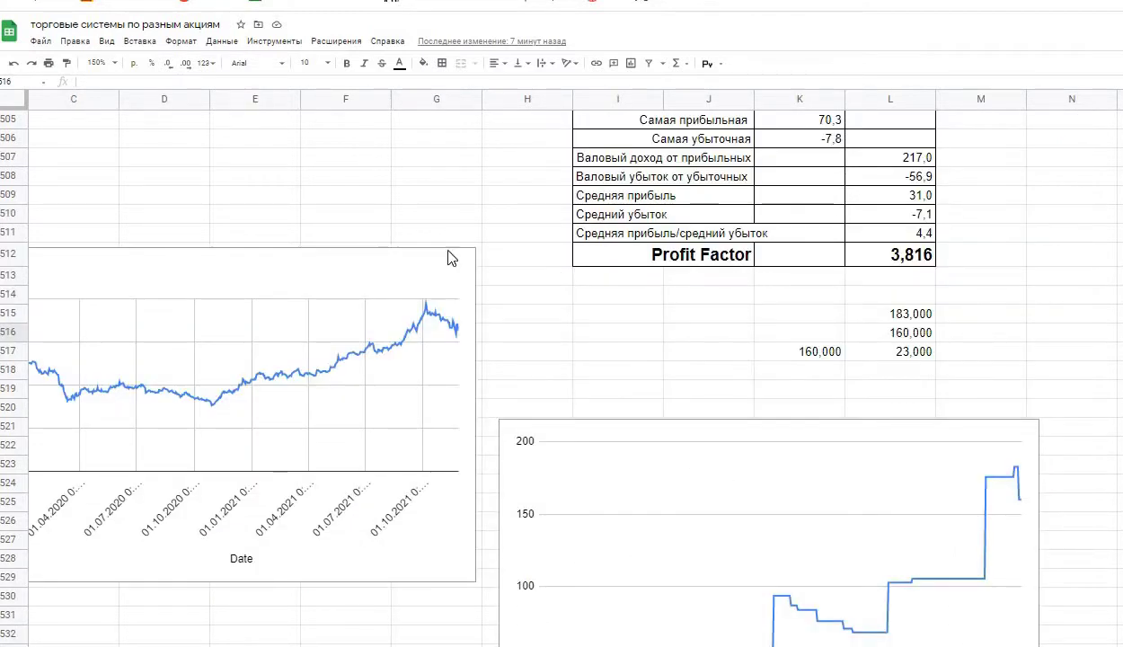
left_click(266, 200)
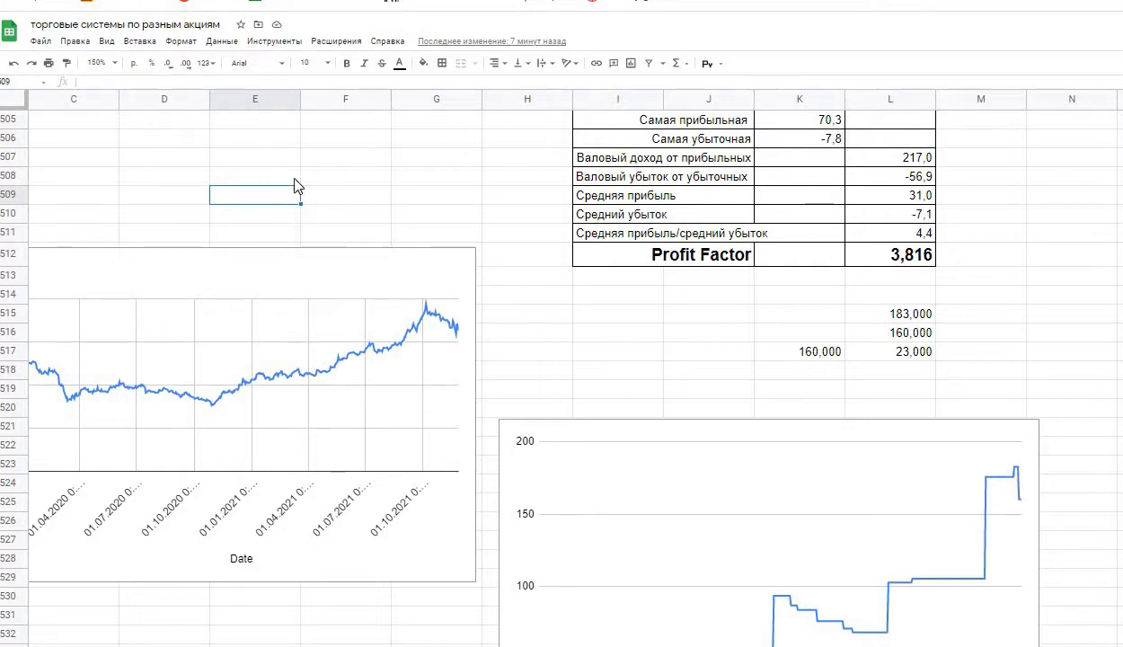
left_click(273, 163)
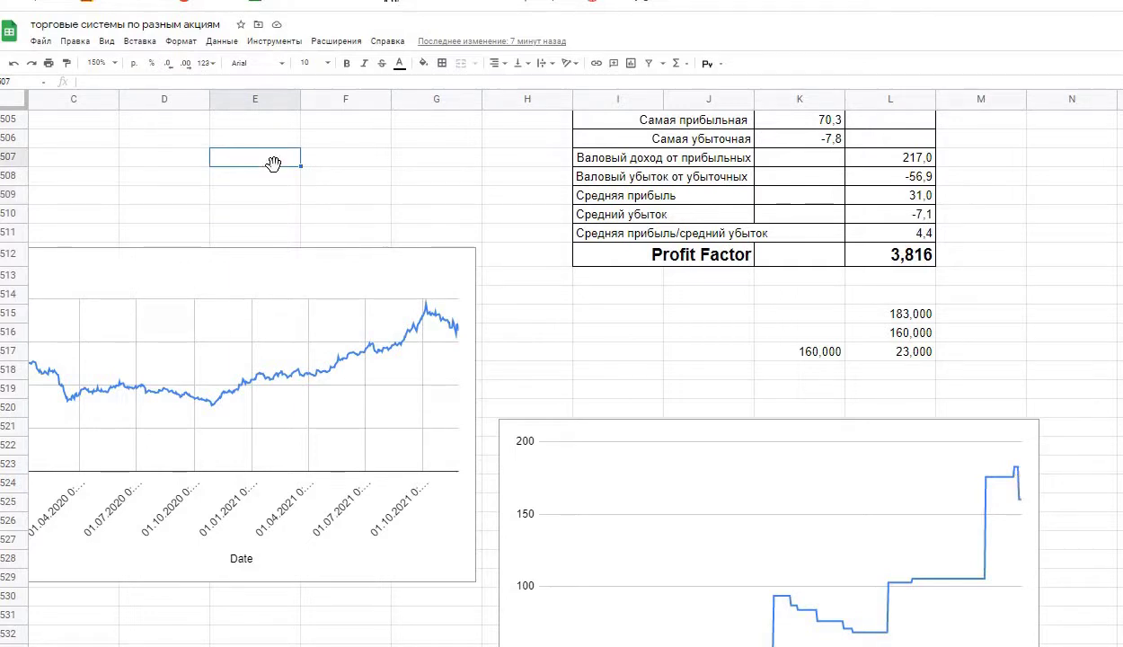
key("Up")
key("Up")
key("Up")
key("Up")
key("Up")
key("Up")
key("Up")
key("Up")
key("Up")
key("Up")
key("Up")
key("Up")
key("Up")
key("Up")
key("Up")
key("Up")
key("Up")
key("Up")
key("Up")
key("Up")
key("Up")
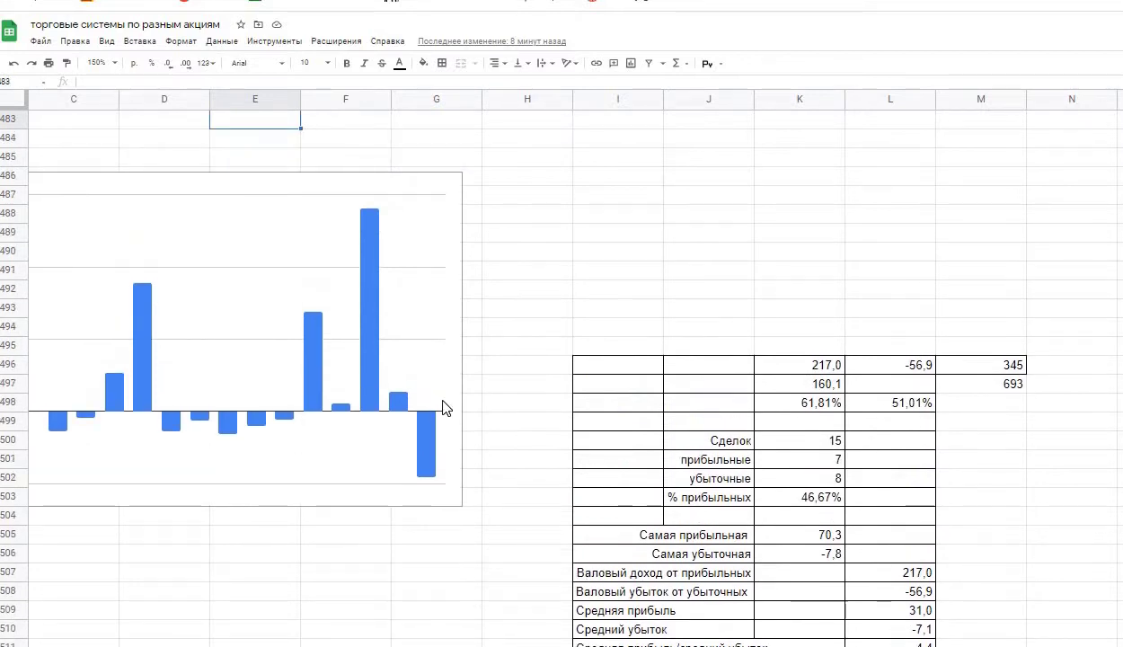
left_click(151, 541)
key("Left")
key("Left")
key("Left")
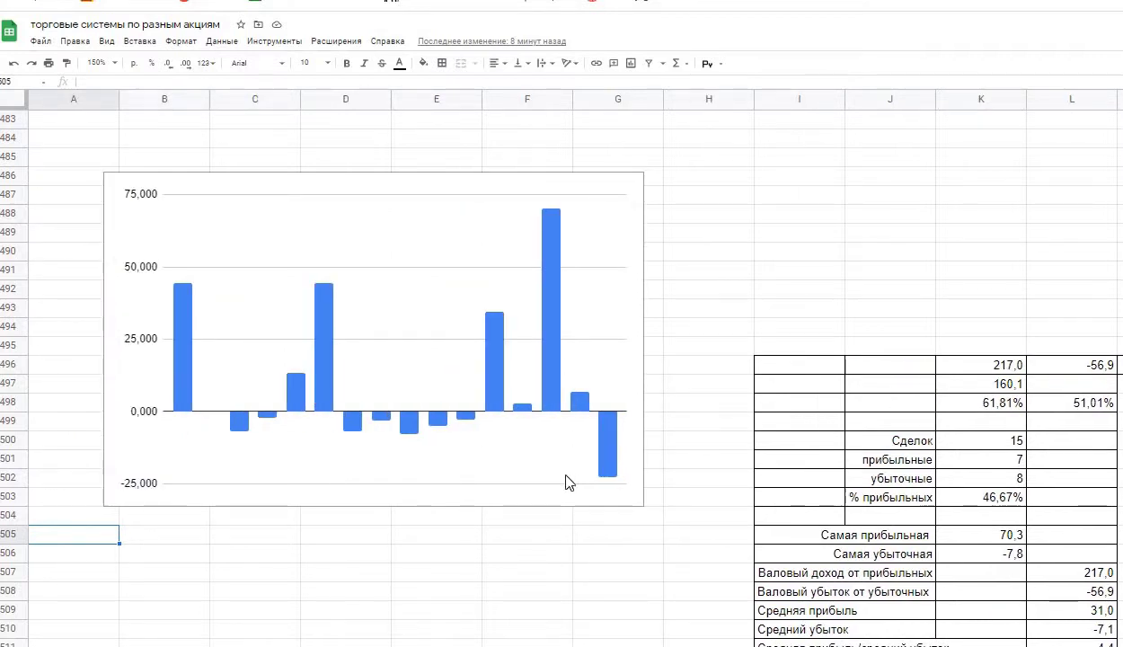
- Examine the November 2021 rows above the bar chart for their trend signals, trade prices and results
left_click(698, 214)
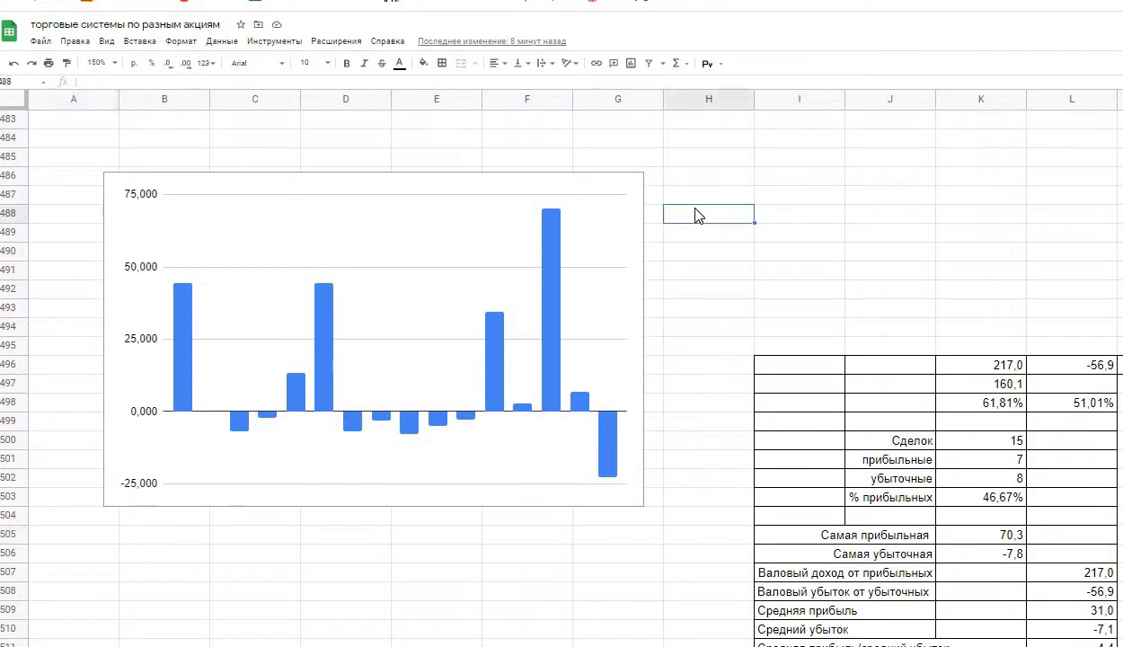
key("Up")
key("Up")
key("Up")
key("Up")
key("Up")
key("Up")
key("Up")
key("Up")
key("Up")
key("Up")
key("Up")
key("Up")
key("Up")
key("Up")
key("Up")
key("Up")
key("Up")
key("Up")
key("Up")
key("Up")
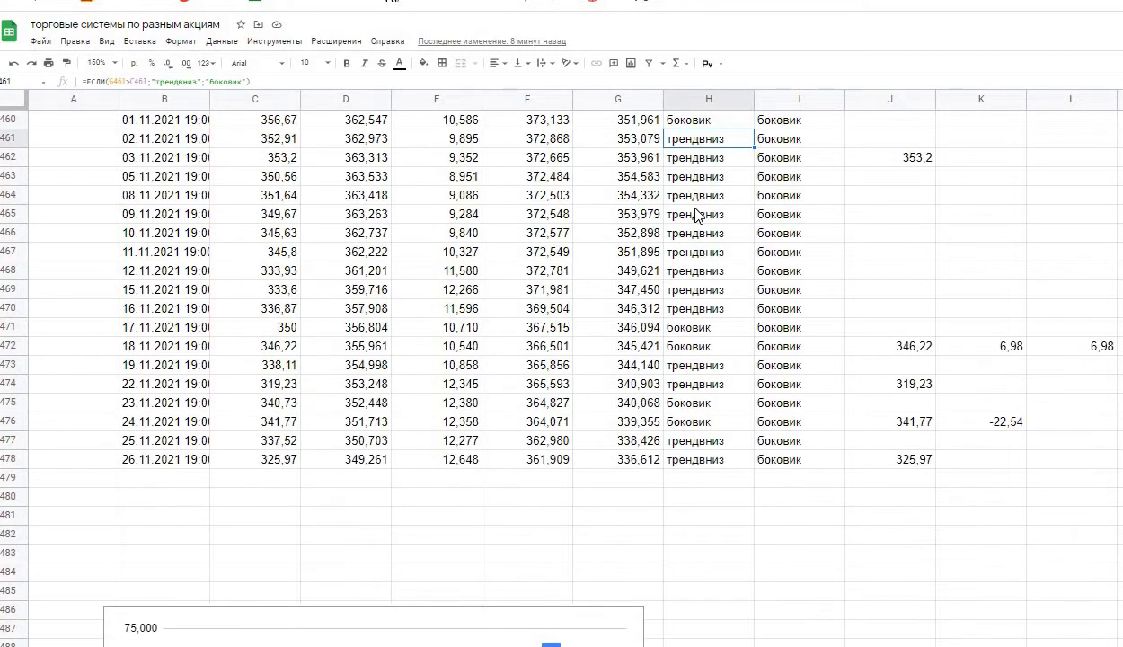
- Examine the trend signals in column H from the 2 November row down to row 476
key("Down")
key("Down")
key("Down")
key("Down")
key("Down")
key("Down")
key("Down")
key("Down")
key("Down")
key("Down")
key("Down")
key("Down")
key("Down")
key("Down")
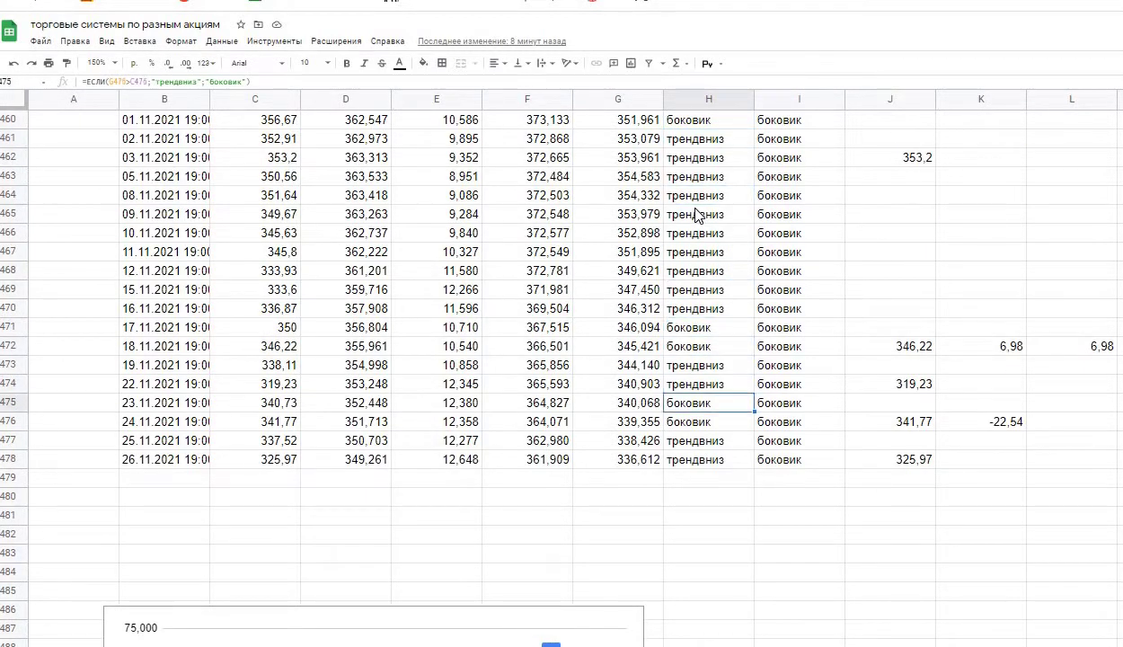
key("Down")
- Inspect the formulas across row 476, including the trade price in J476, and check the closing price in C474
key("Right")
key("Right")
key("Right")
key("Right")
key("Right")
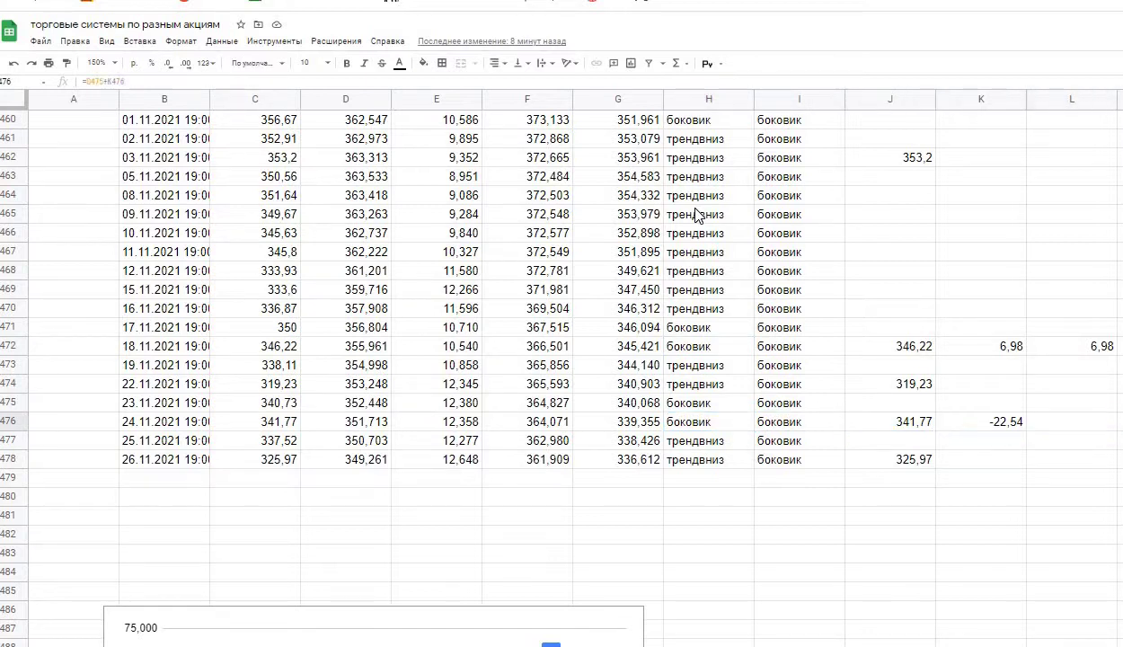
key("Right")
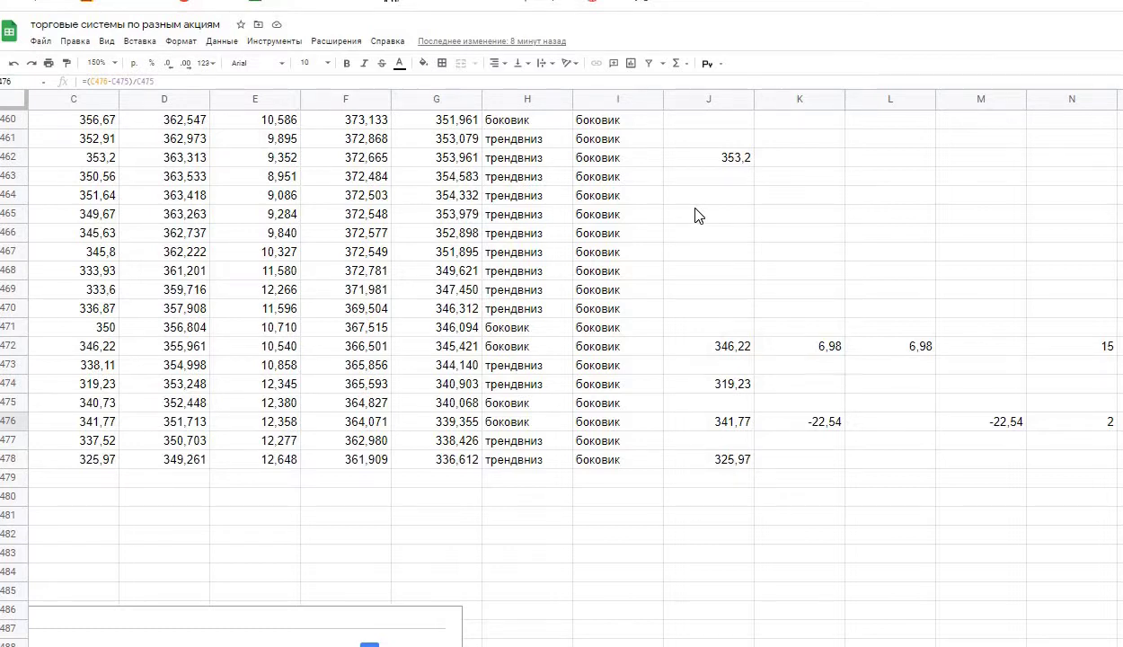
left_click(738, 429)
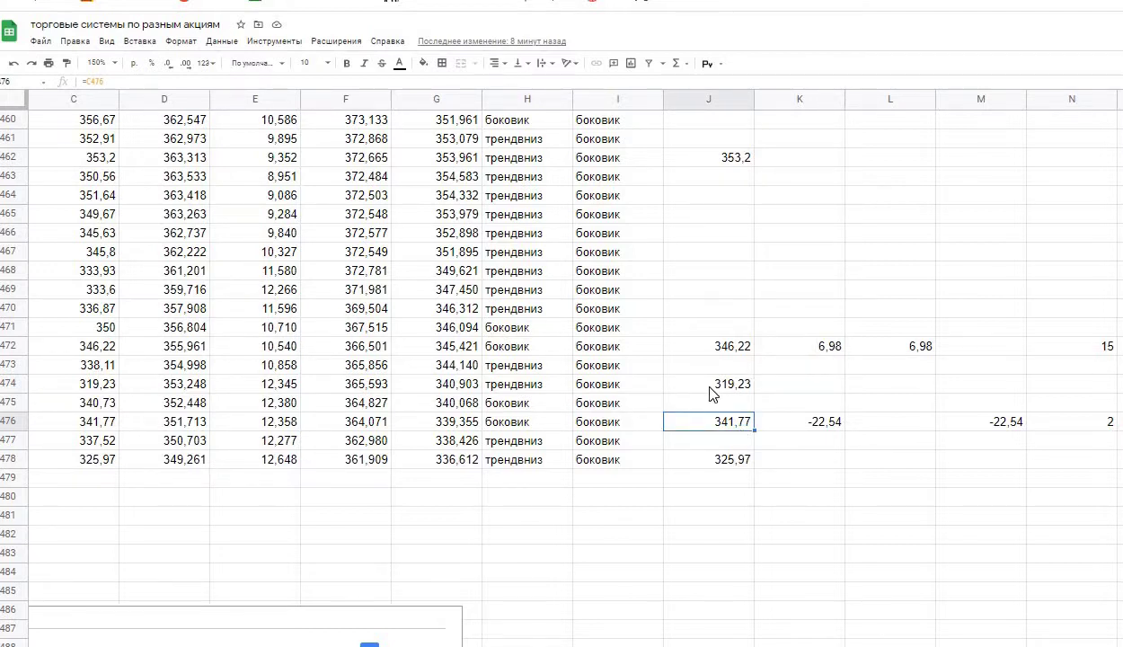
left_click(93, 393)
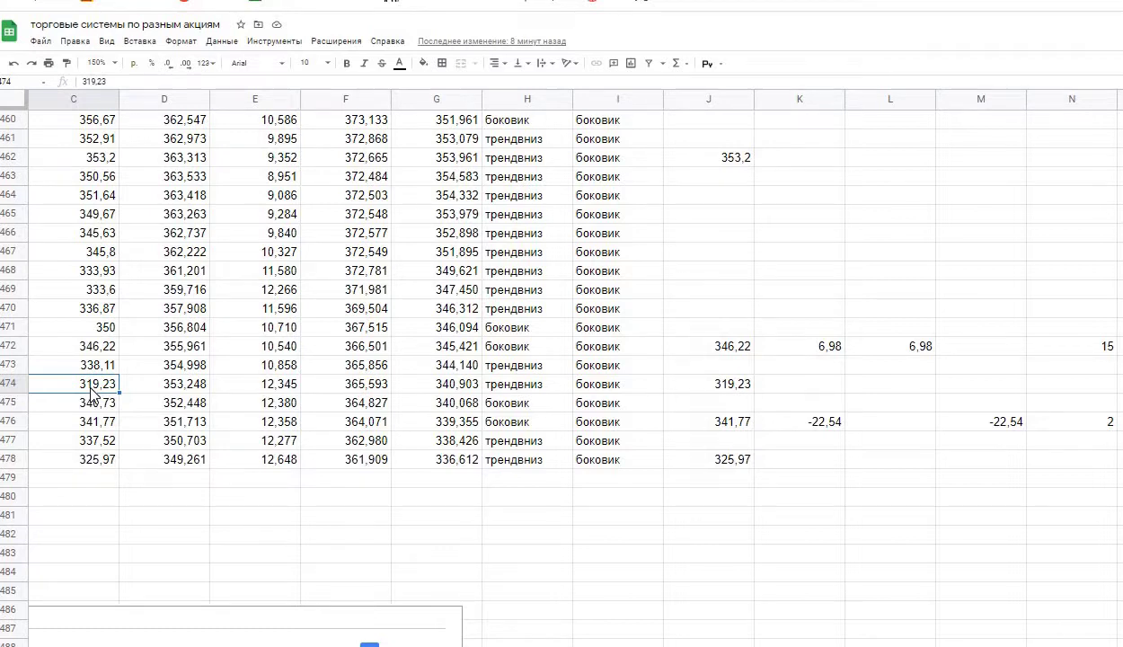
- Review the bar chart of trade results and the trade statistics table below the data, down to the Profit Factor row
key("Down")
key("Down")
key("Down")
key("Down")
key("Down")
key("Down")
key("Down")
key("Down")
key("Down")
key("Down")
key("Down")
key("Down")
key("Down")
key("Down")
key("Down")
key("Down")
key("Down")
key("Down")
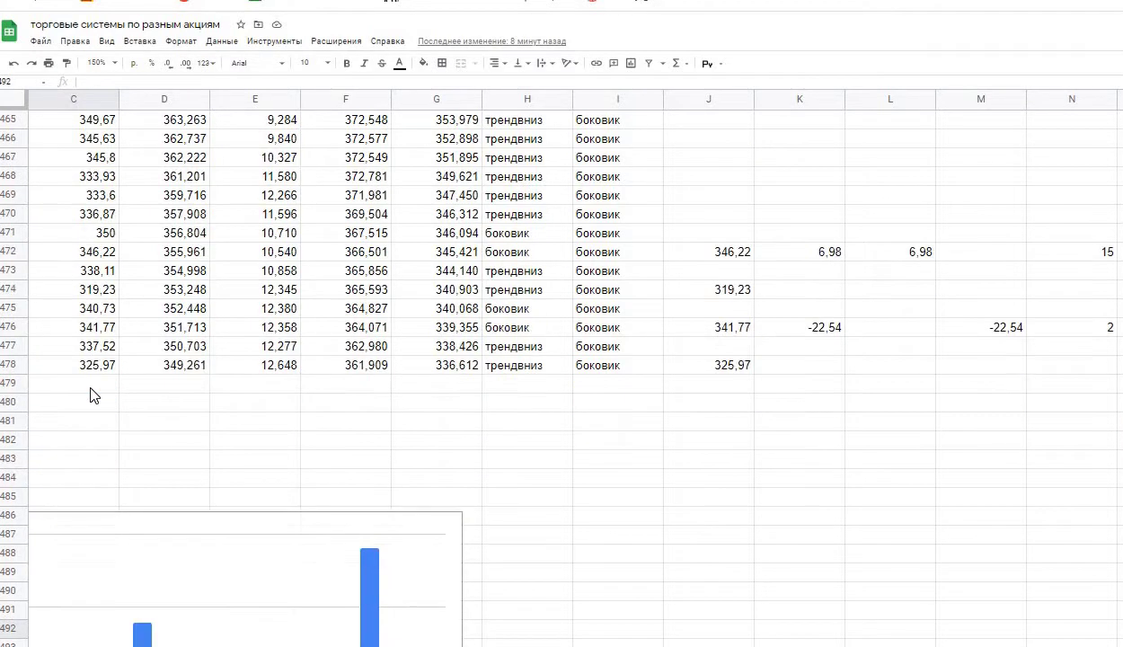
key("Down")
key("Down")
key("Down")
key("Down")
key("Down")
key("Down")
key("Down")
key("Down")
key("Down")
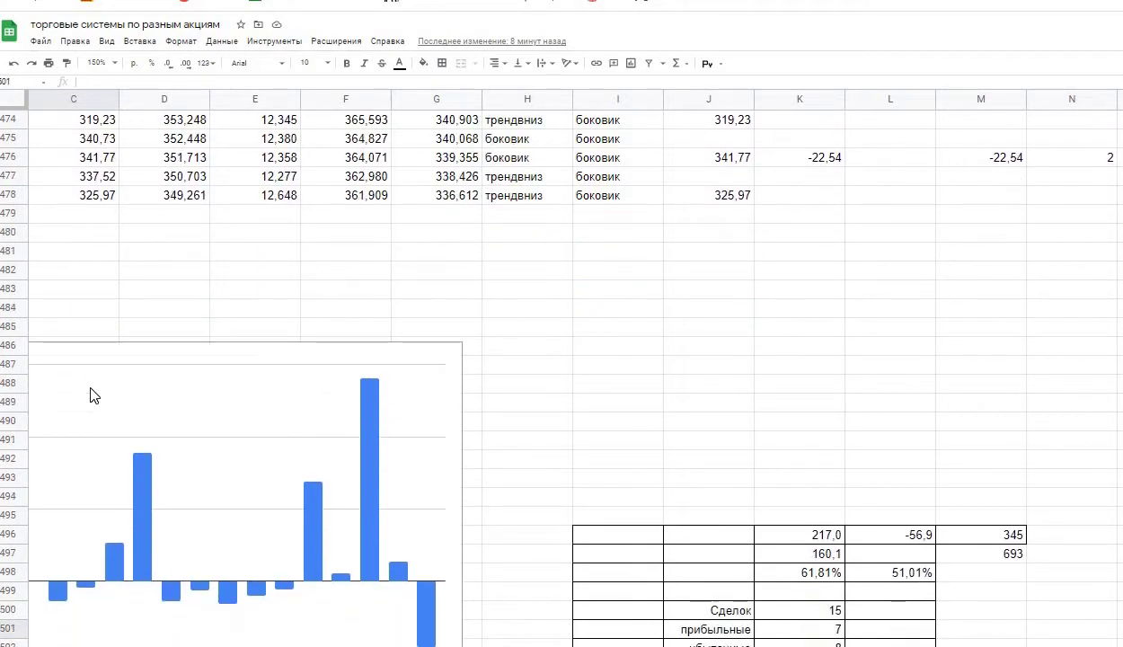
key("Down")
key("Down")
key("Down")
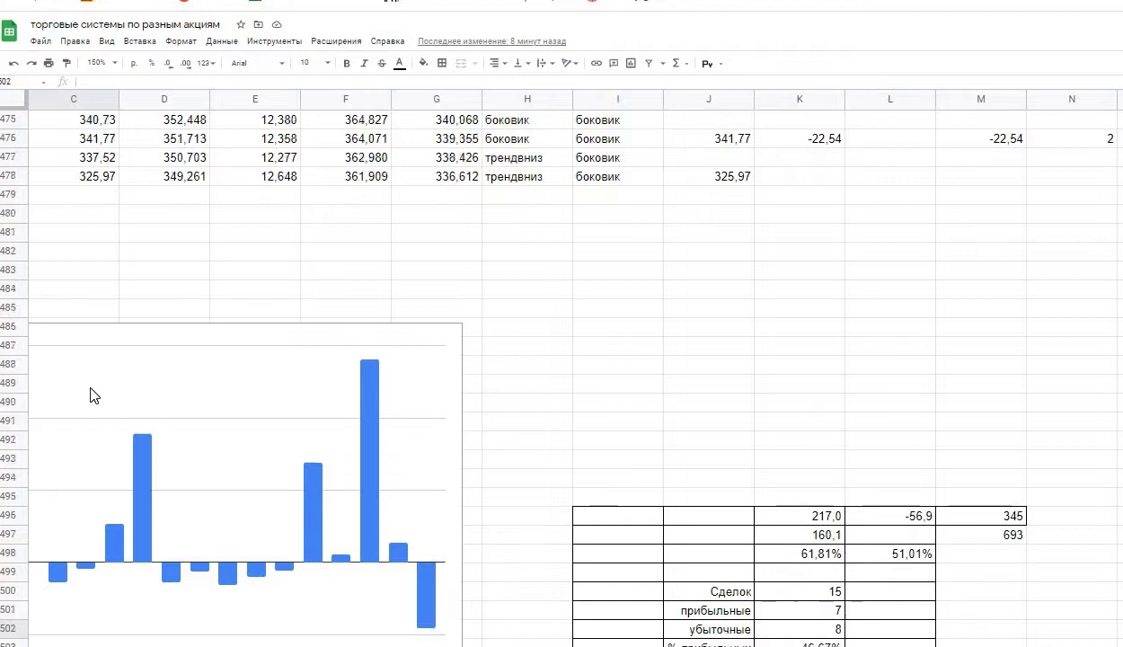
key("Down")
key("Down")
key("Down")
key("Down")
key("Down")
key("Down")
key("Down")
key("Down")
key("Down")
key("Down")
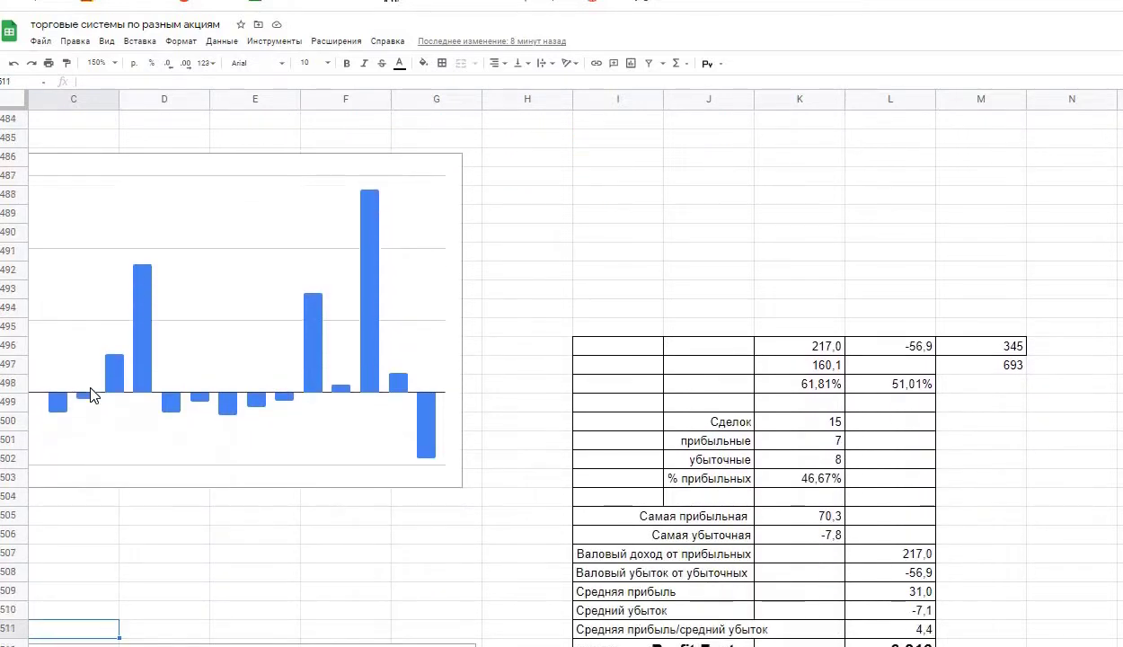
key("Down")
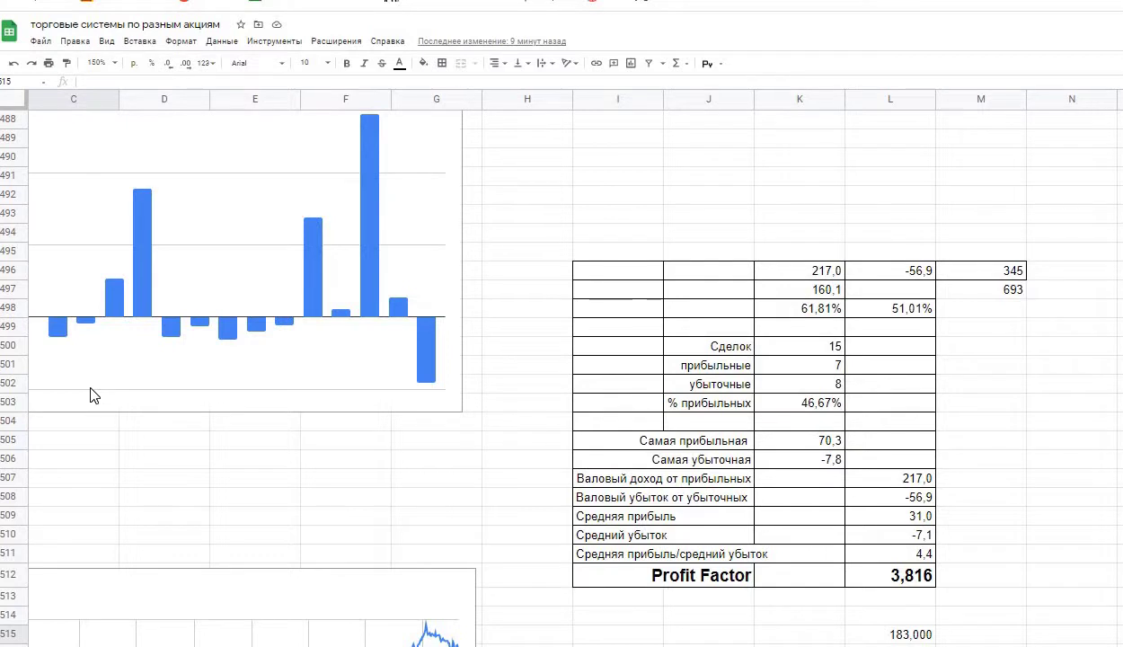
- Examine the profit and drawdown figures in columns K and L beneath the Profit Factor row
key("Right")
key("Right")
key("Right")
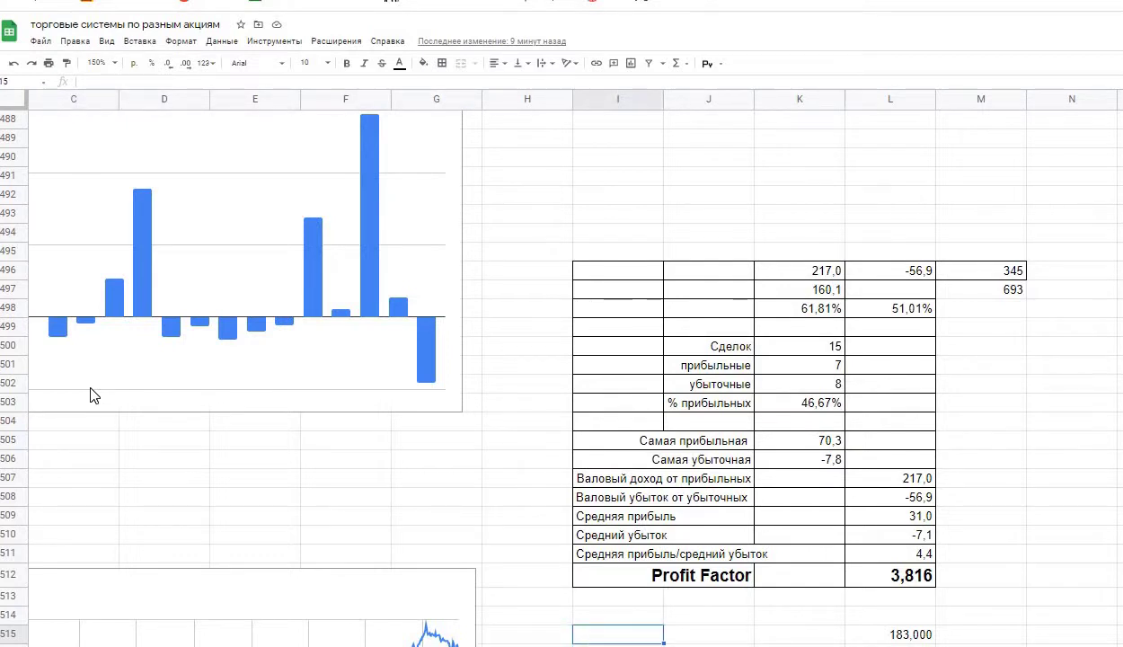
key("Down")
key("Down")
key("Down")
key("Down")
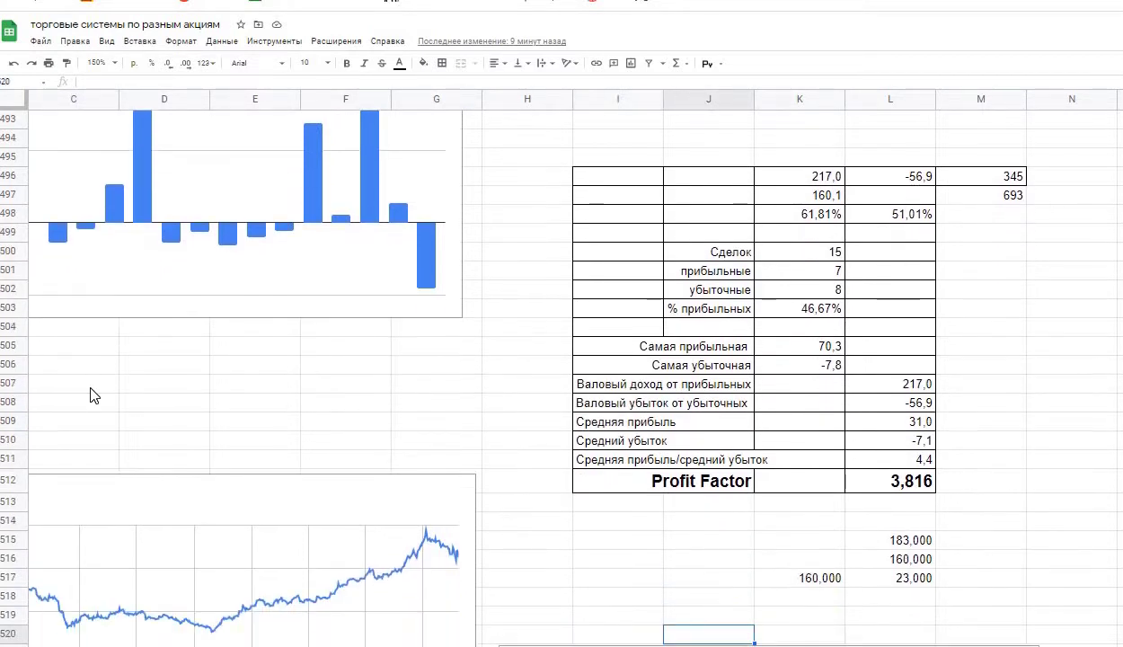
key("Up")
key("Right")
key("Right")
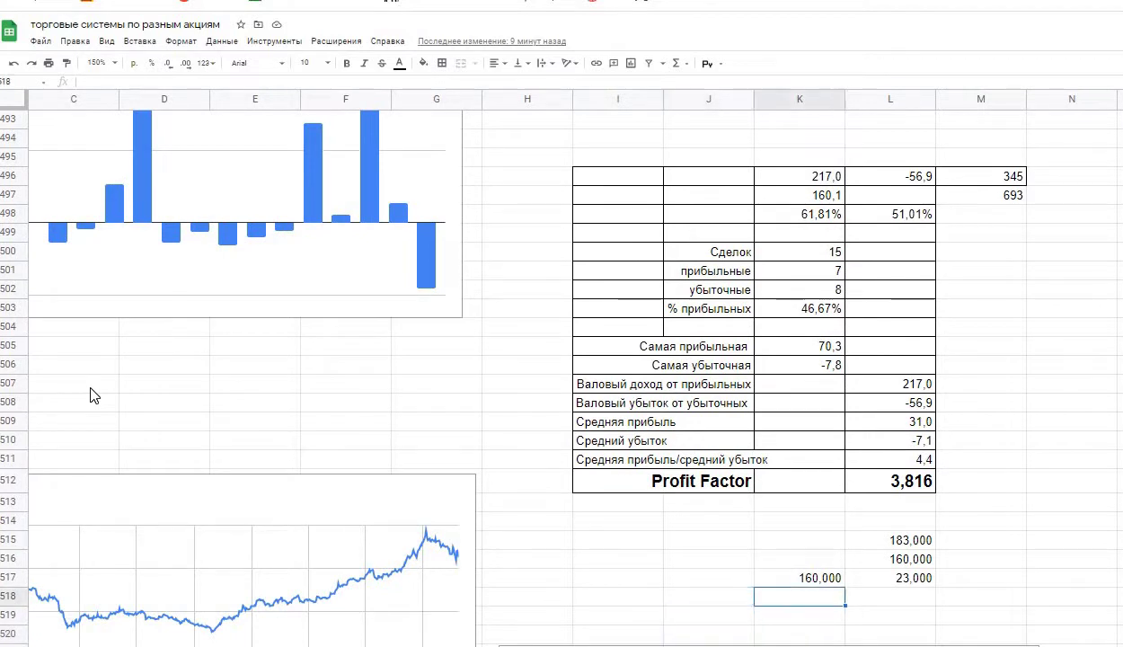
key("Up")
key("Up")
key("Down")
key("Down")
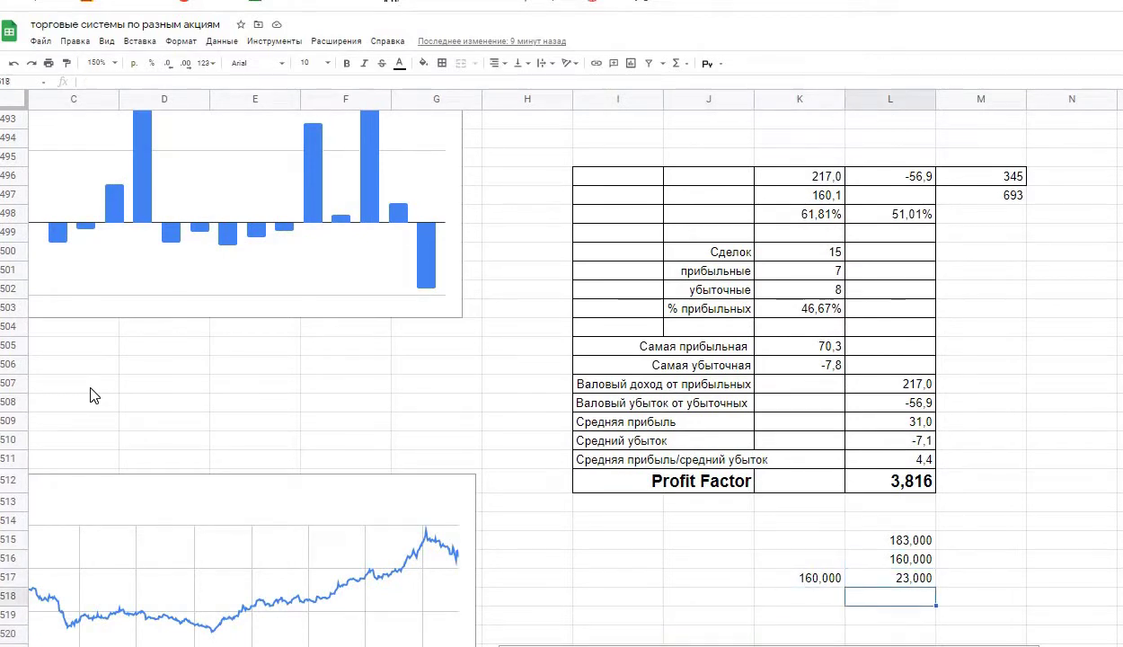
key("Down")
key("Up")
key("Up")
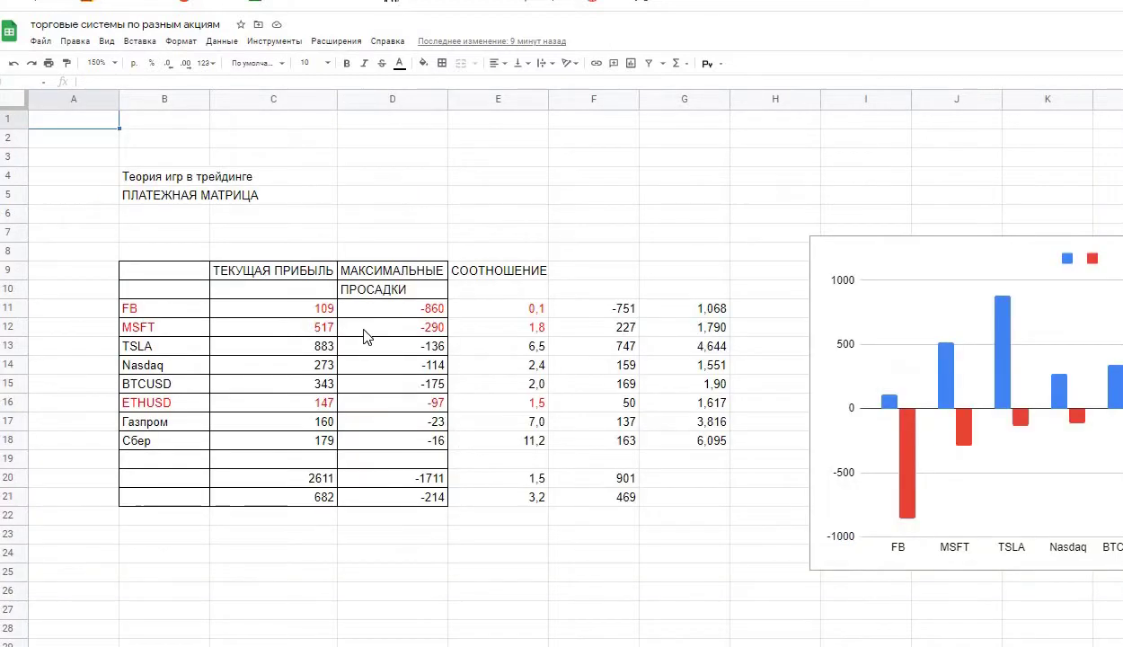
- In the payoff matrix, inspect the FB current profit and maximum drawdown formulas, and review the drawdown column for the remaining instruments
left_click(306, 196)
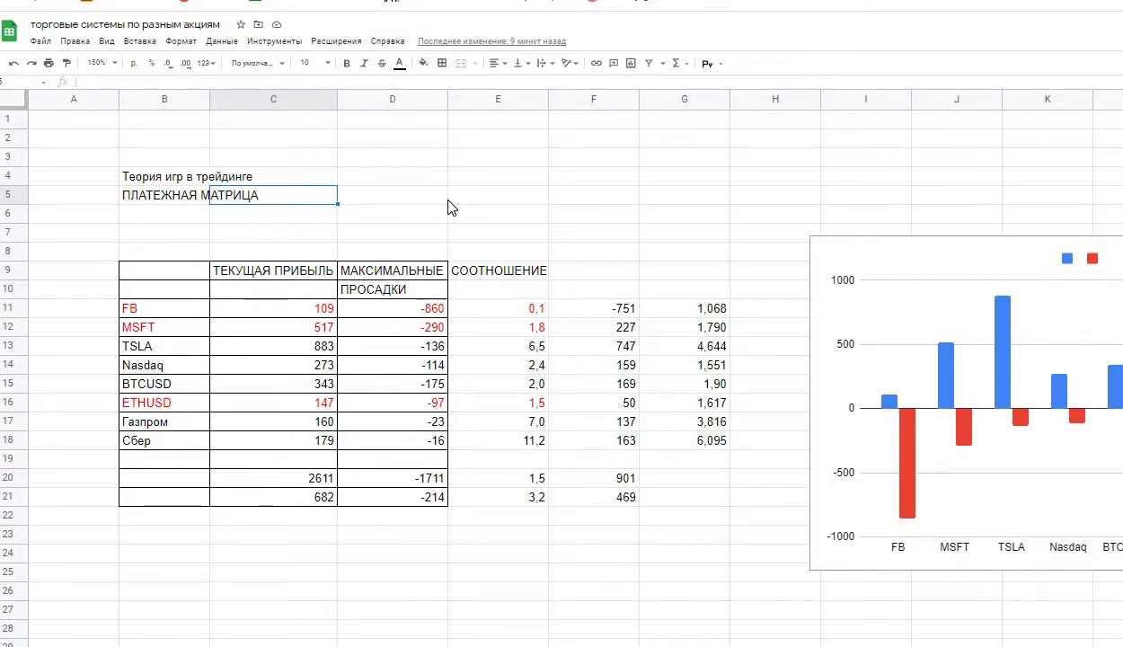
left_click(287, 305)
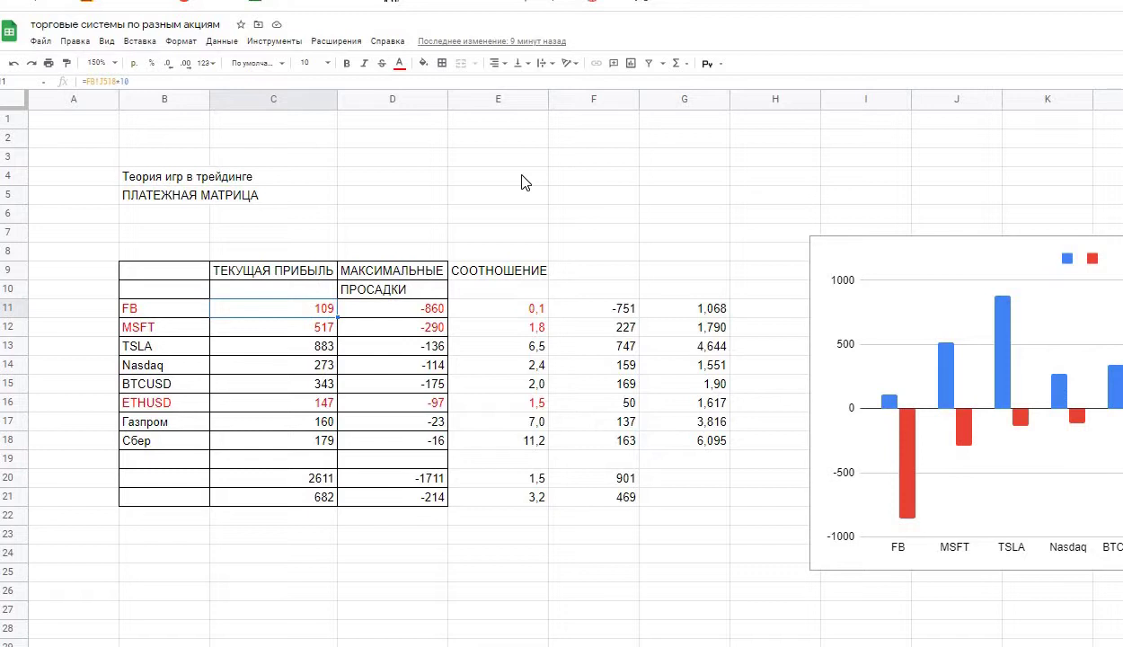
left_click(397, 306)
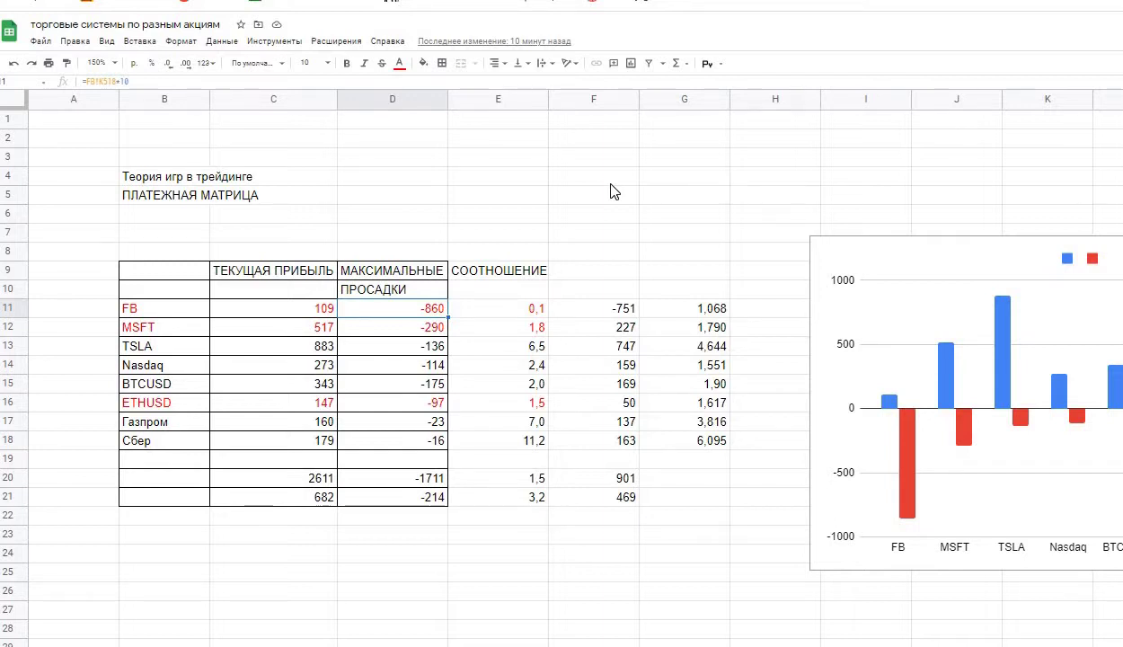
key("Down")
key("Down")
key("Down")
key("Down")
key("Down")
key("Down")
key("Down")
key("Down")
key("Down")
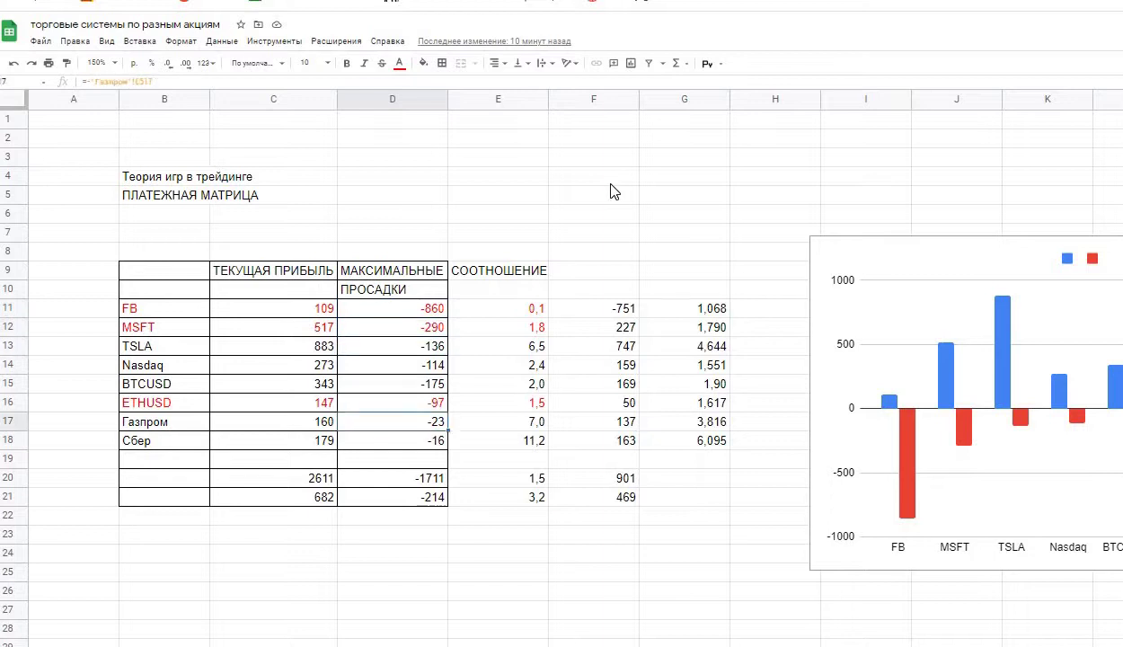
key("Down")
key("Down")
key("Down")
key("Down")
key("Down")
key("Down")
key("Down")
key("Down")
key("Down")
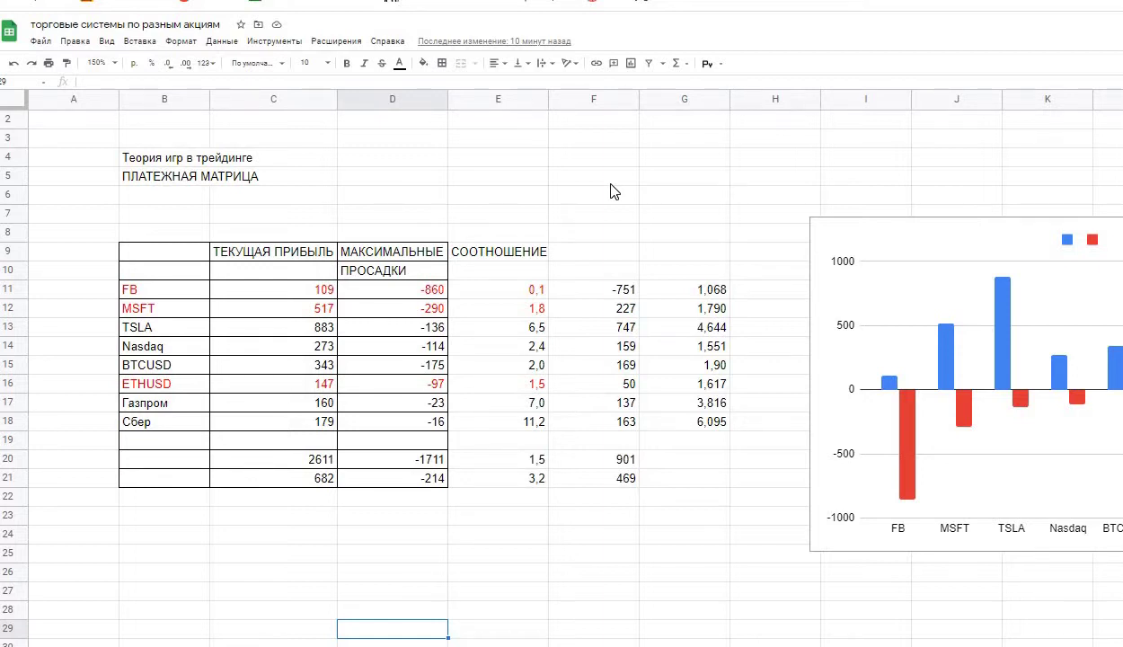
- Compare the current profits of MSFT, FB and Сбер in the payoff matrix, and check the maximum drawdown of Сбер
left_click(278, 297)
left_click(282, 309)
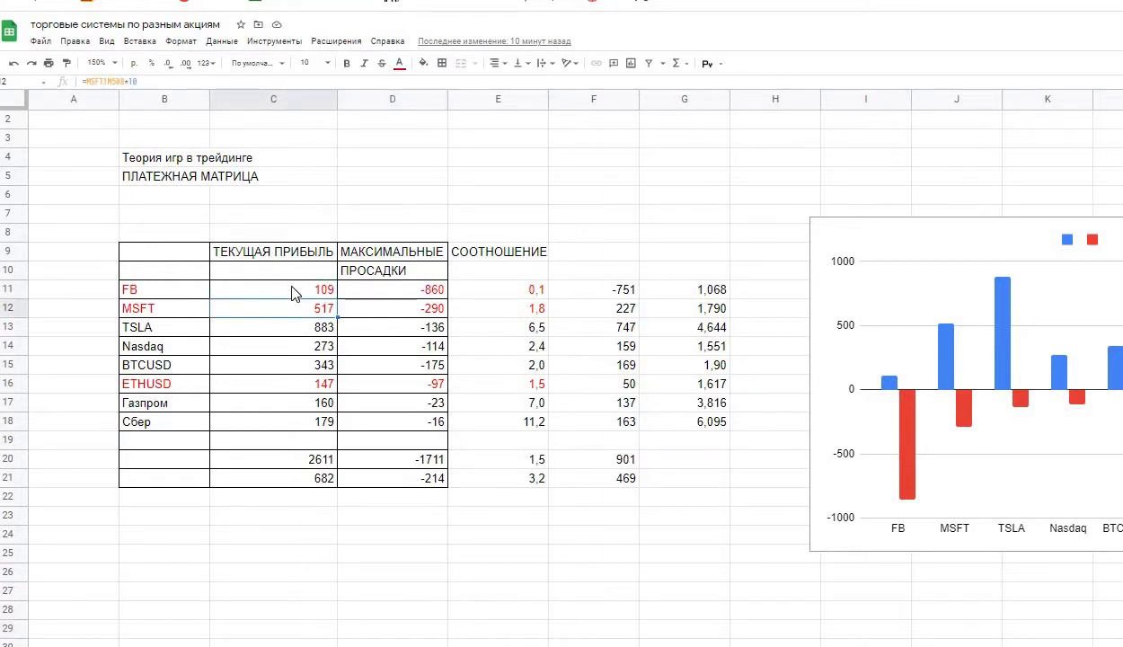
left_click(292, 293)
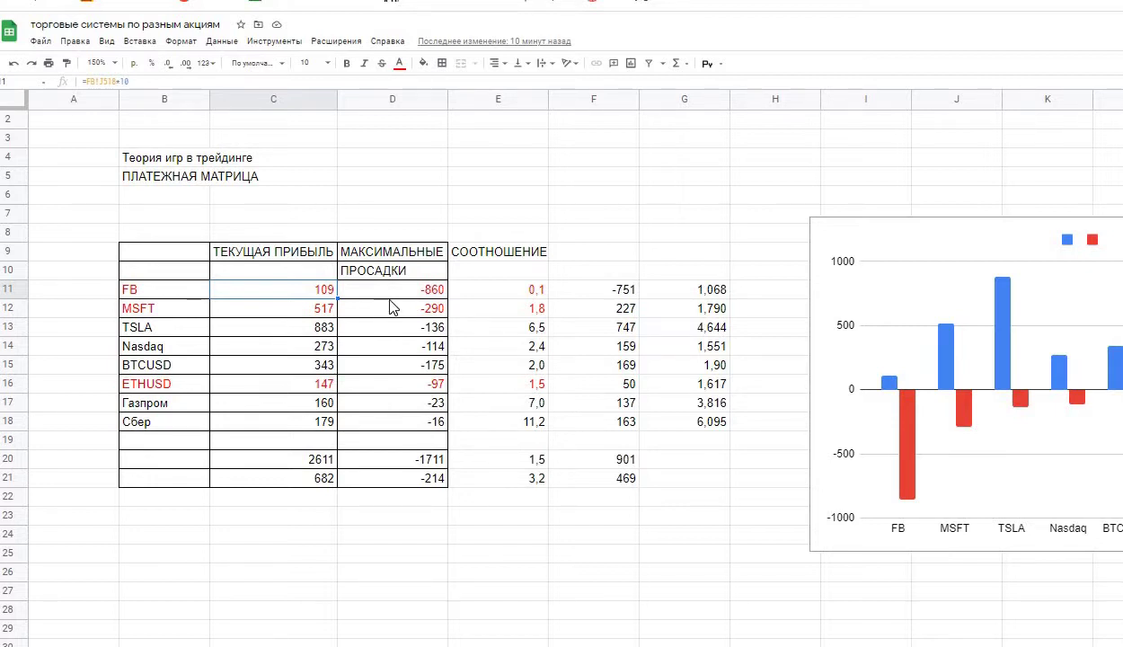
left_click(282, 428)
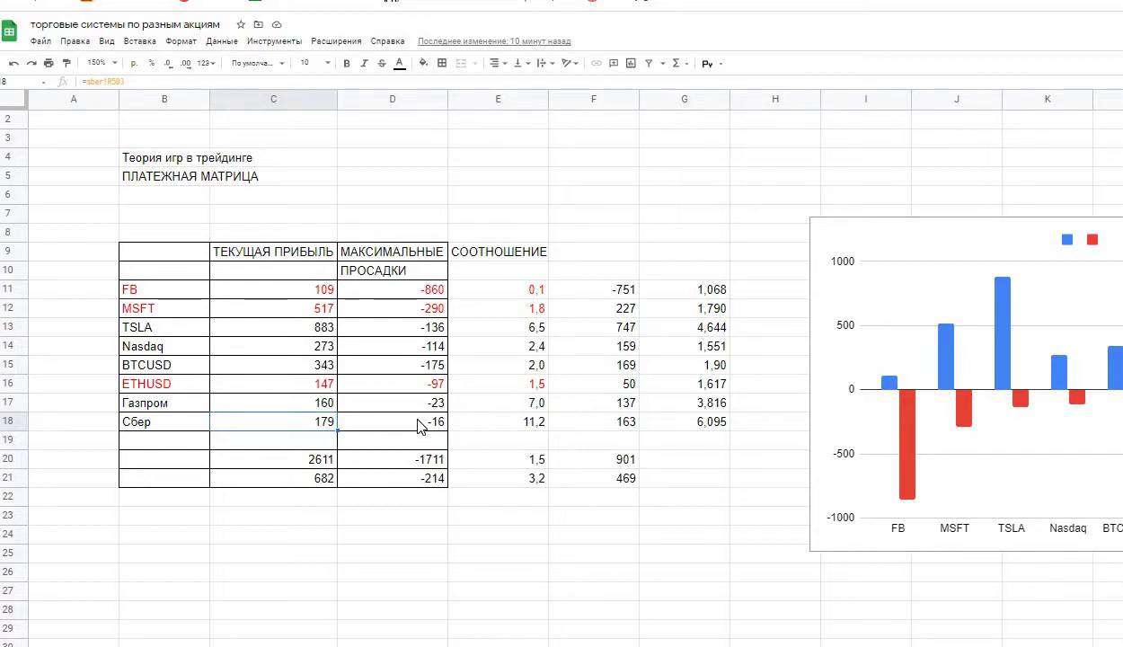
left_click(418, 425)
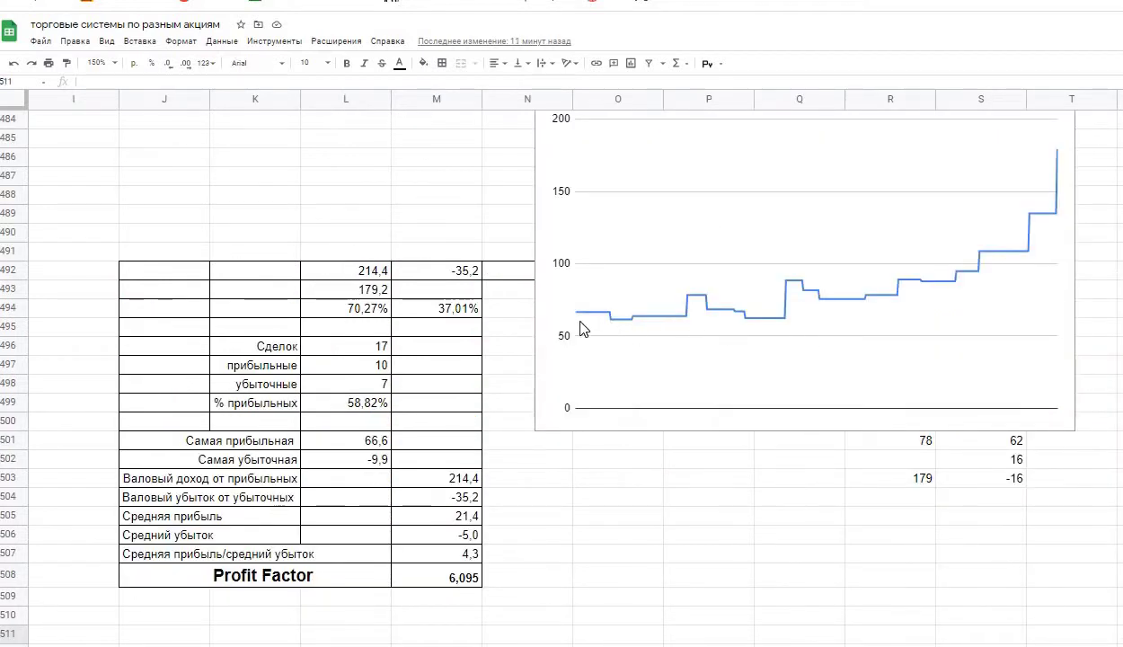
- On the Сбер sheet, read the equity curve values around its peak and drawdown, and check the figures in S503 and R503
left_click(699, 302)
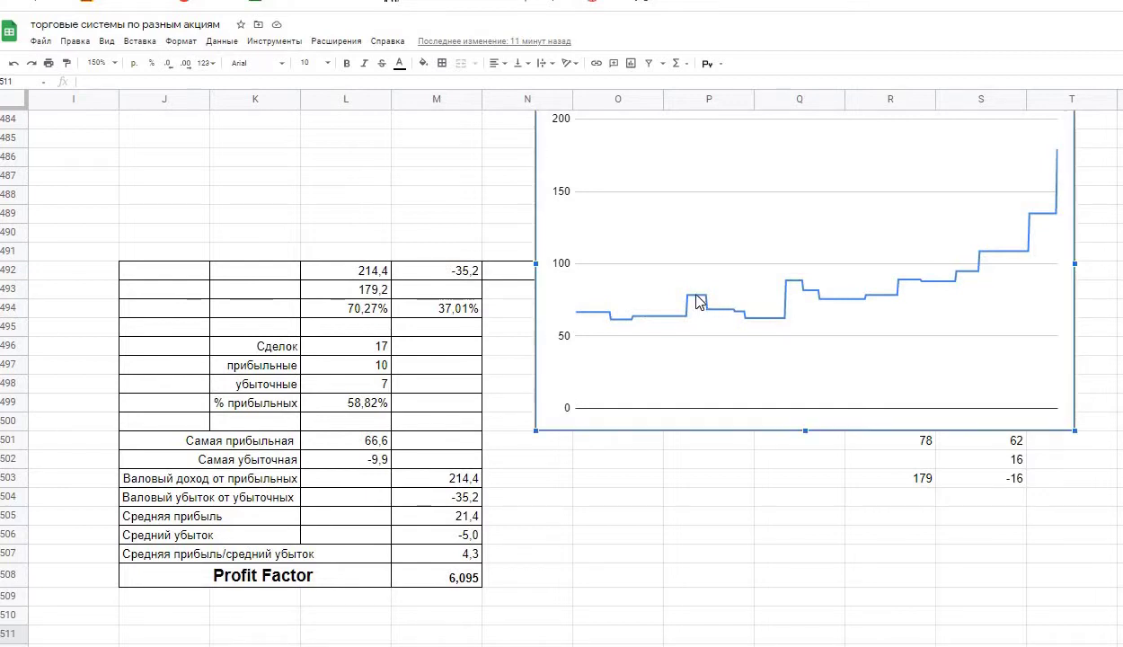
left_click(699, 302)
mouse_move(765, 327)
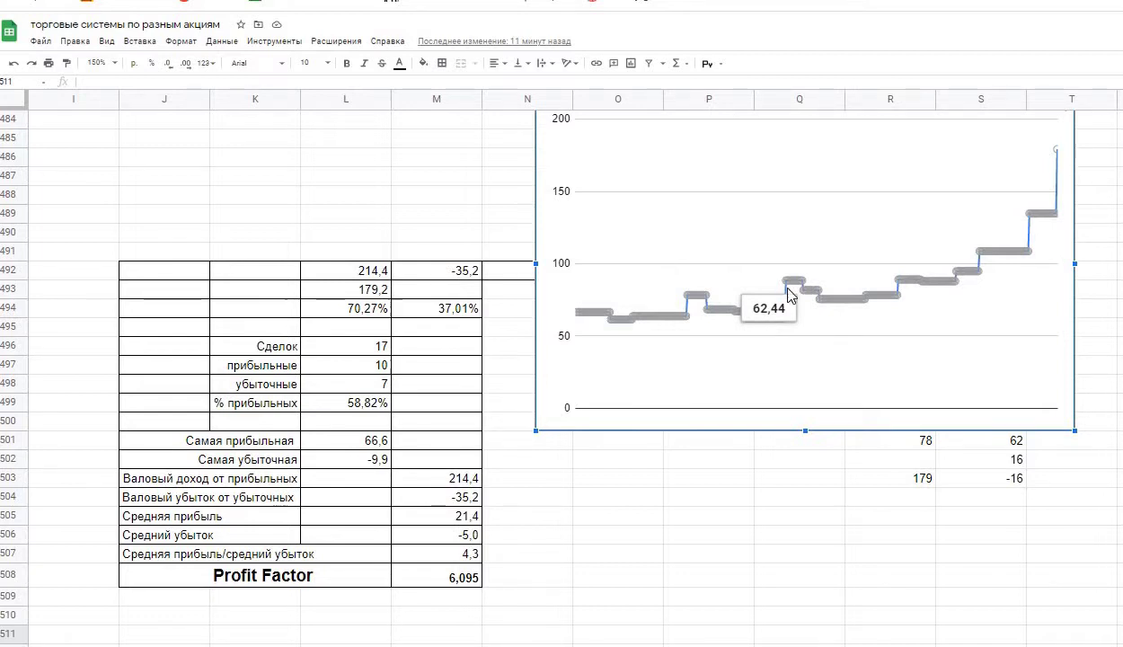
mouse_move(791, 287)
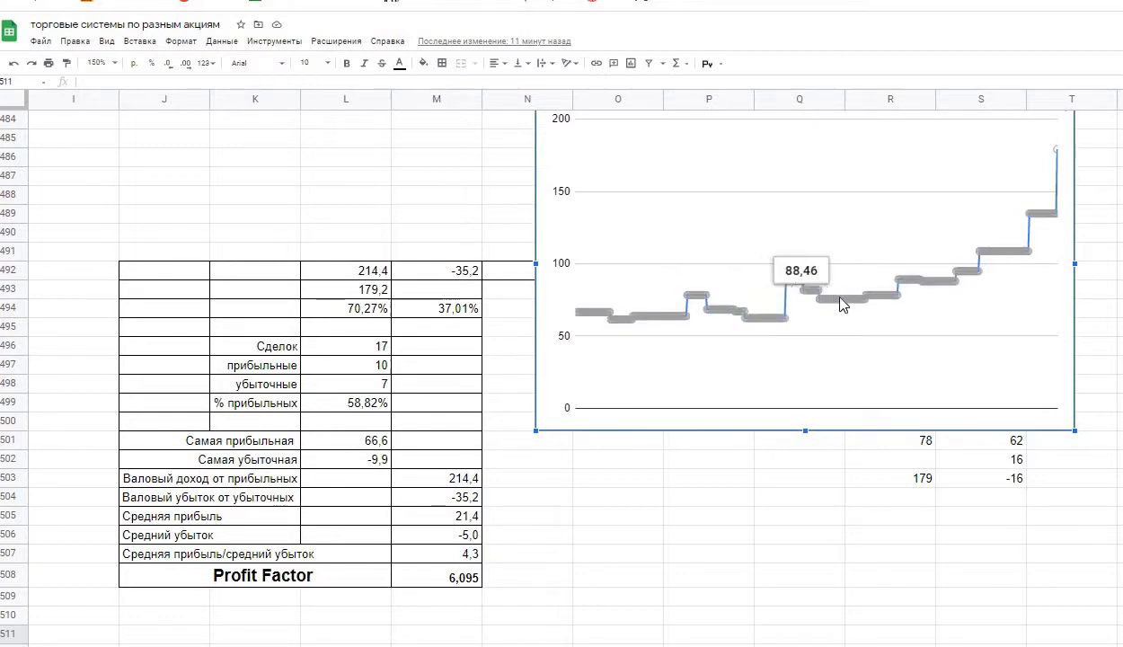
mouse_move(842, 303)
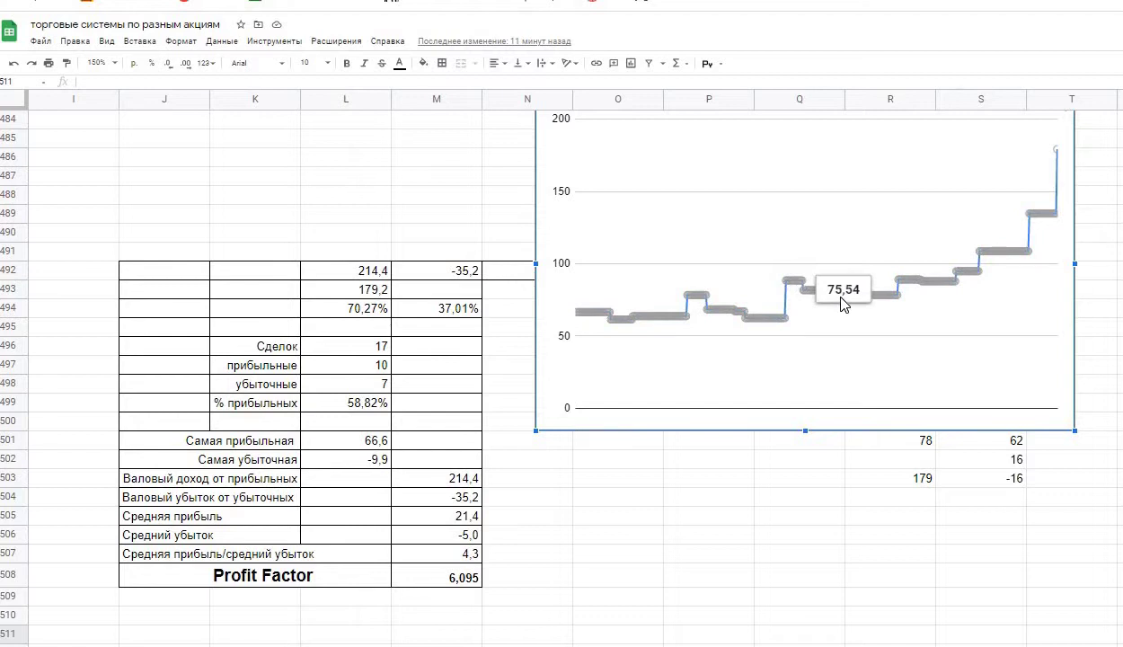
left_click(1000, 481)
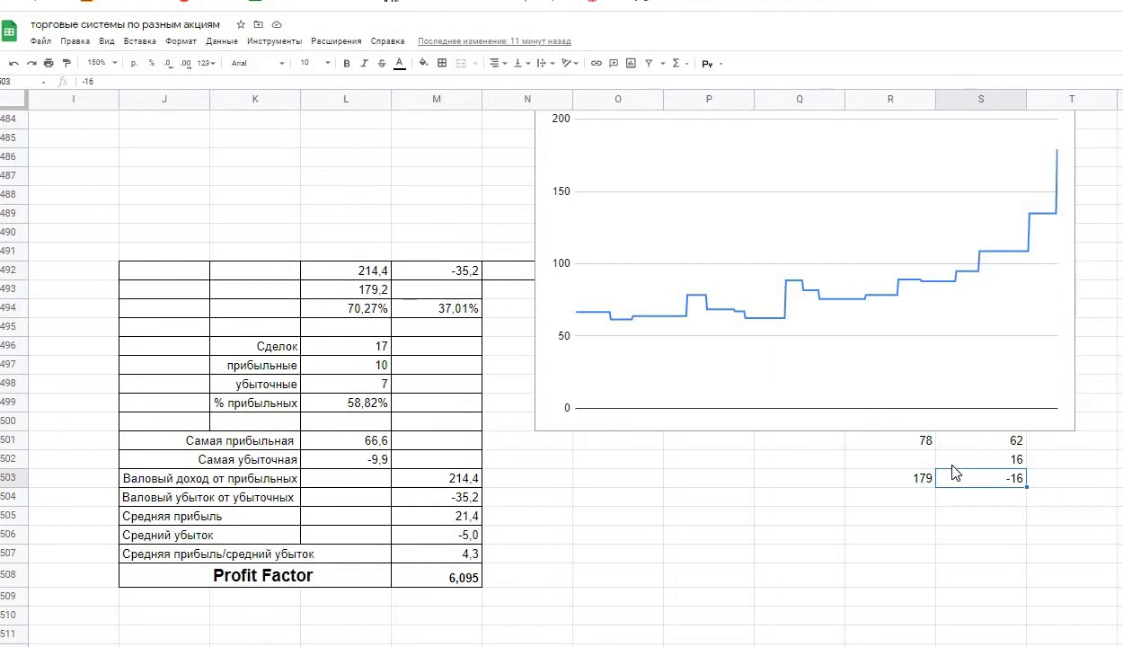
left_click(915, 484)
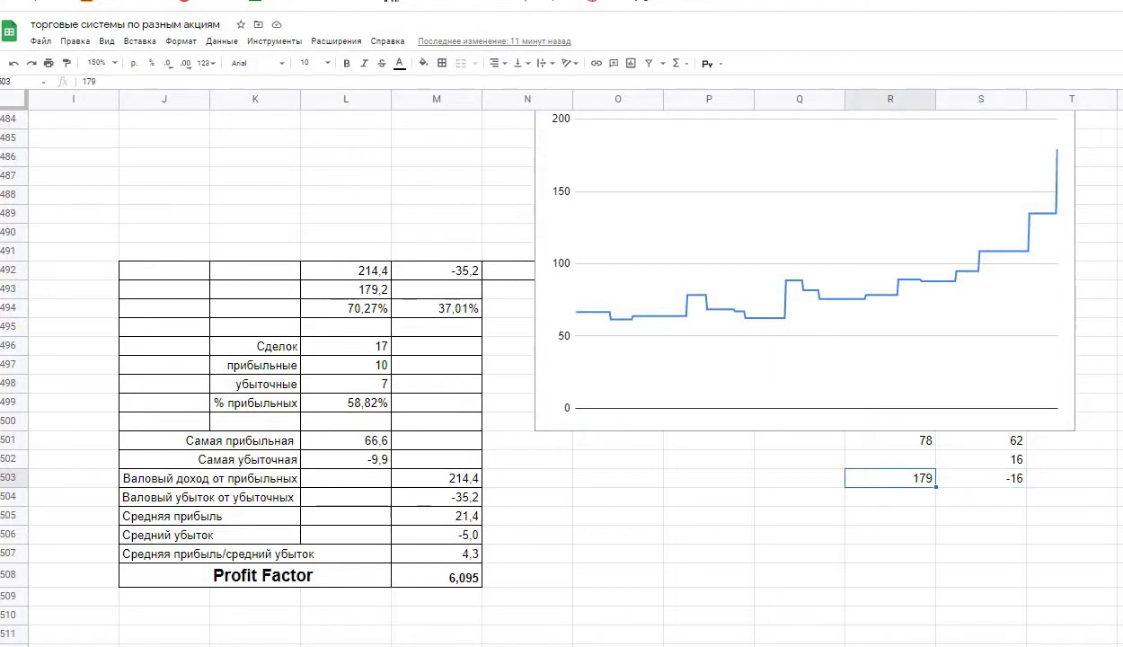
- Return to the payoff matrix and compare the profit-to-drawdown ratios of Сбер, TSLA and Газпром, along with the profit factor of Сбер
key("ctrl+shift+Page_Up")
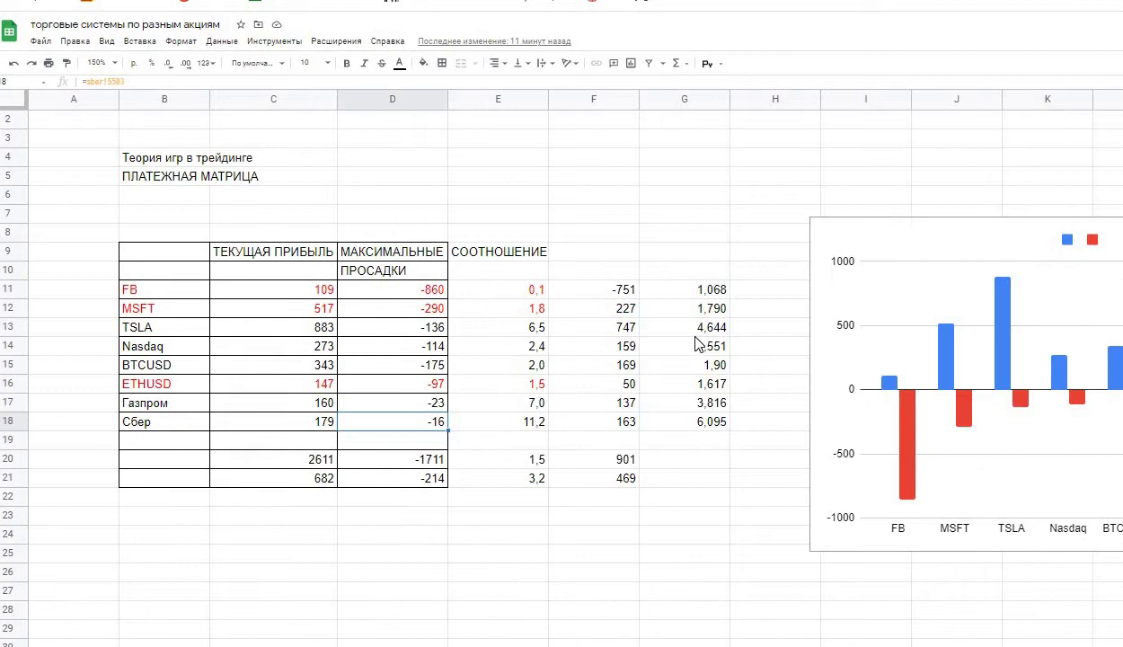
left_click(530, 428)
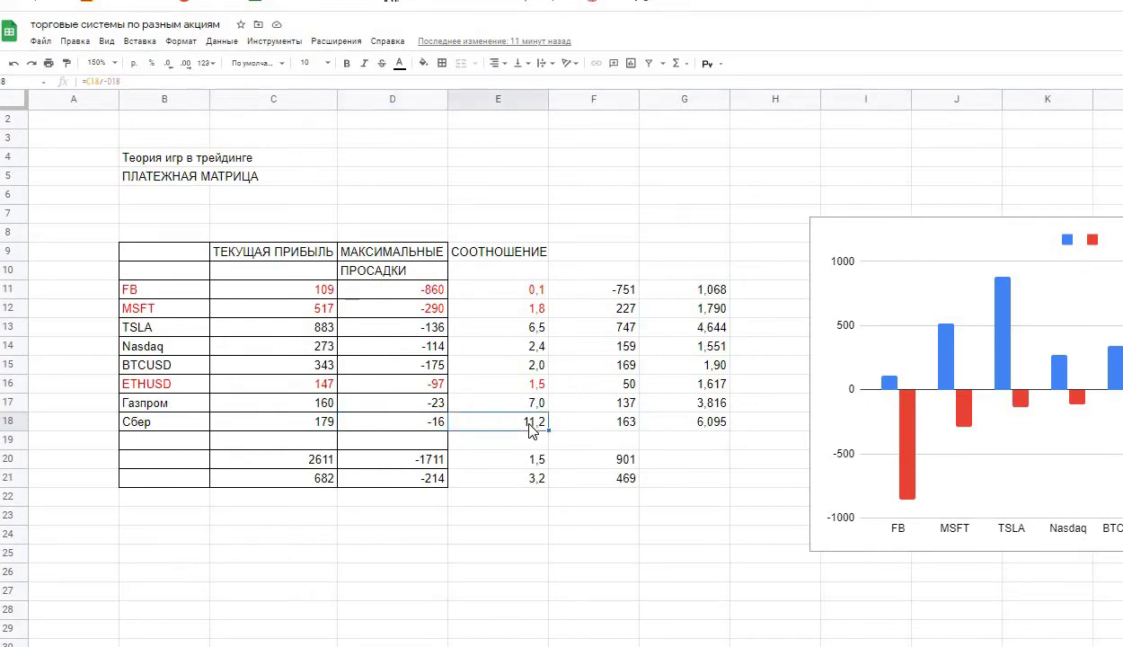
left_click(710, 428)
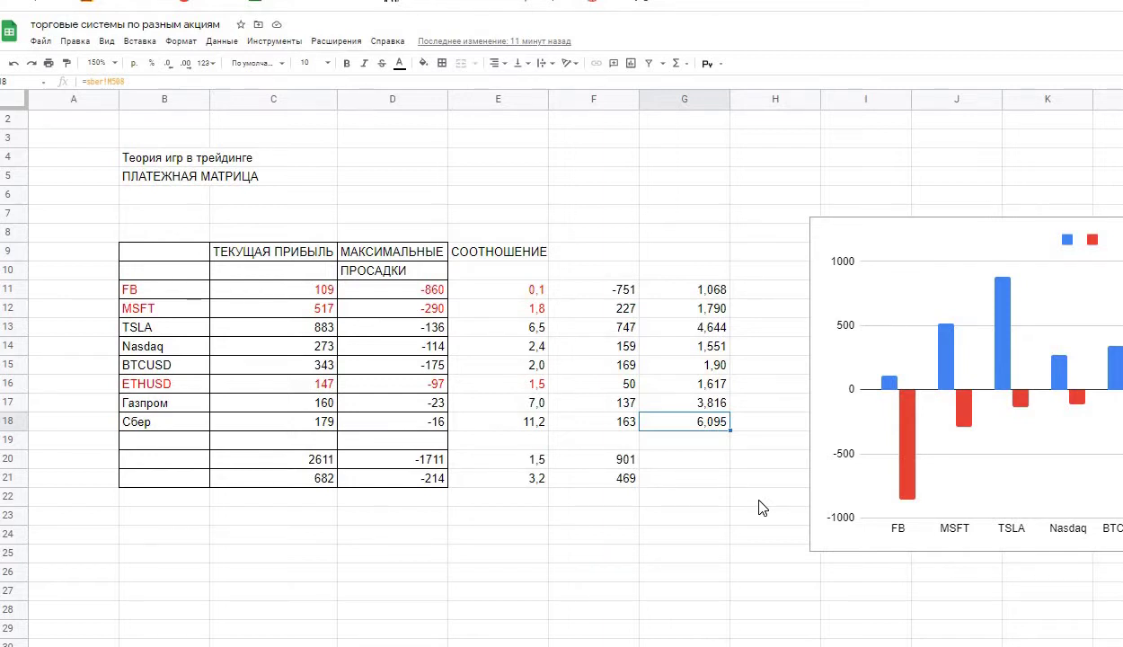
left_click(497, 325)
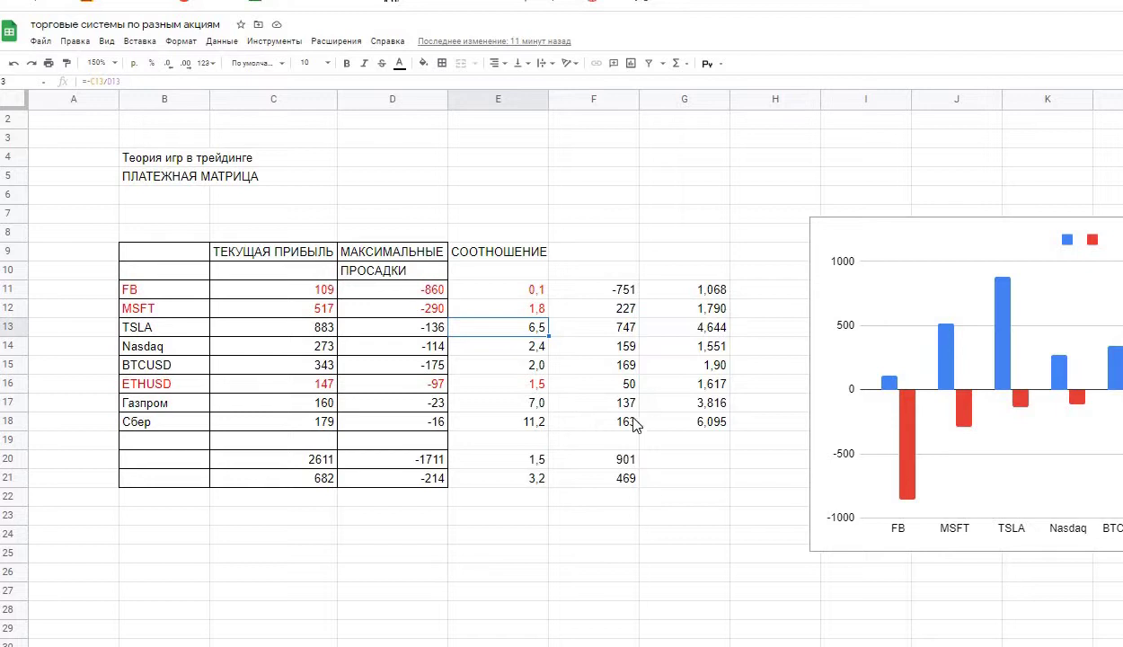
left_click(525, 408)
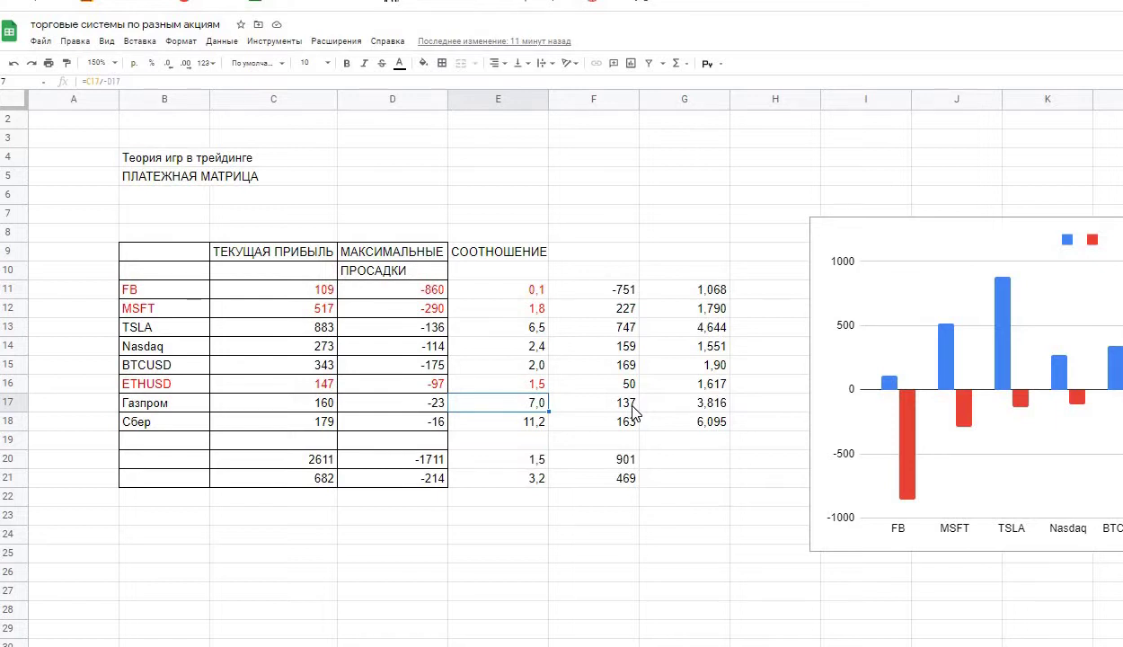
- Check the profit factor of Газпром, and compare the net of current profit and maximum drawdown for FB and MSFT
left_click(718, 409)
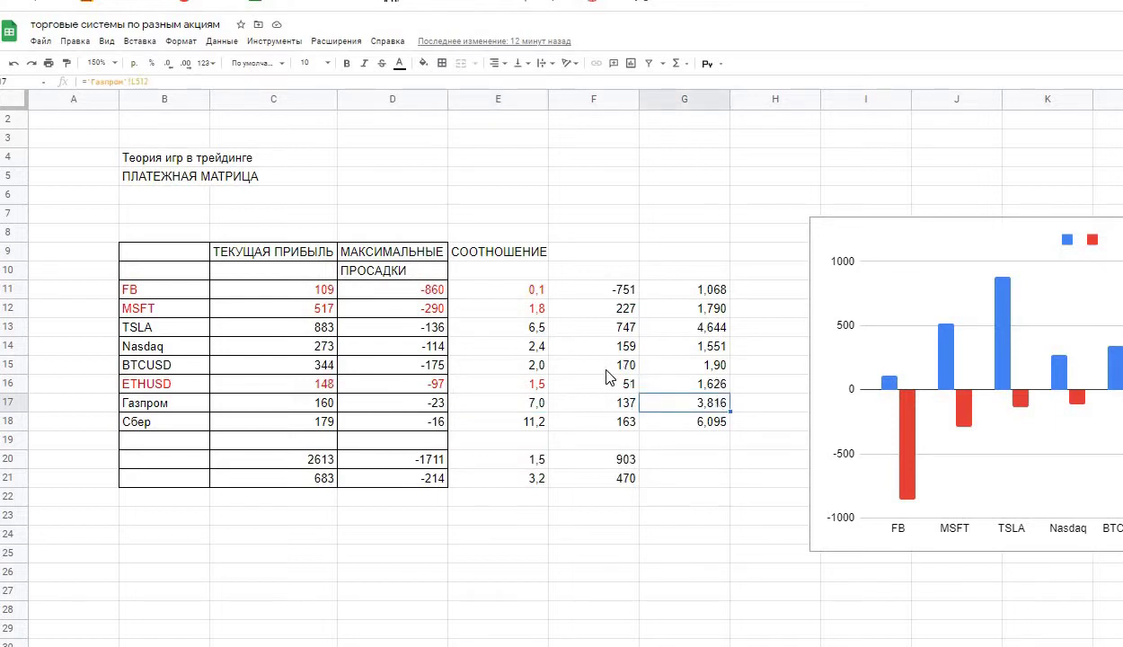
left_click(611, 290)
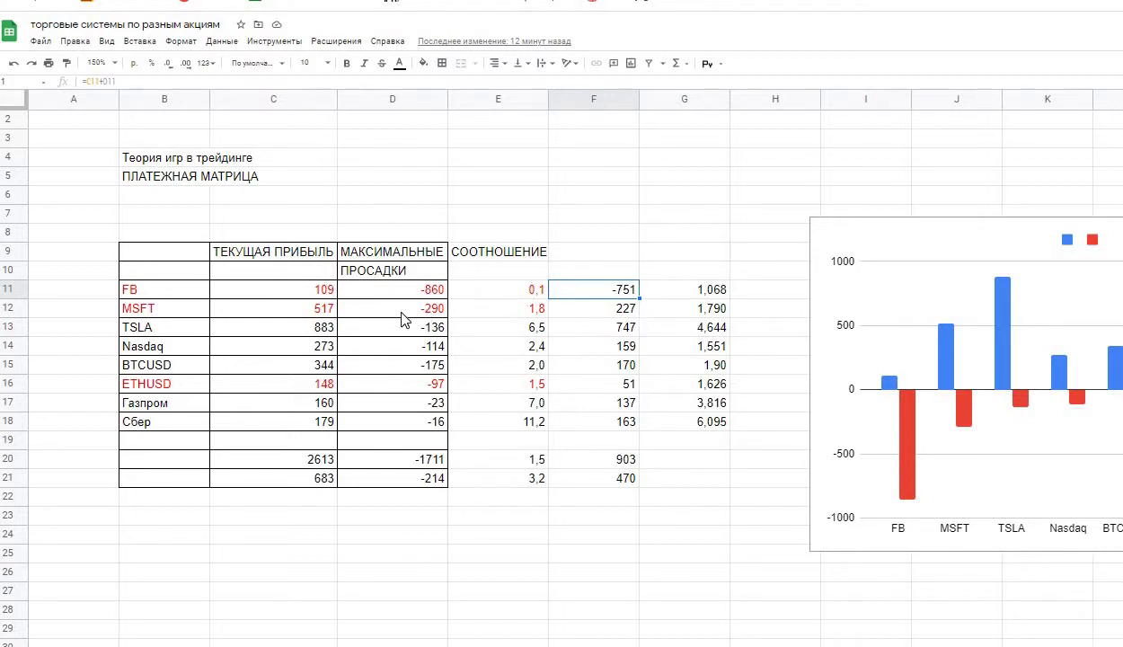
left_click(599, 310)
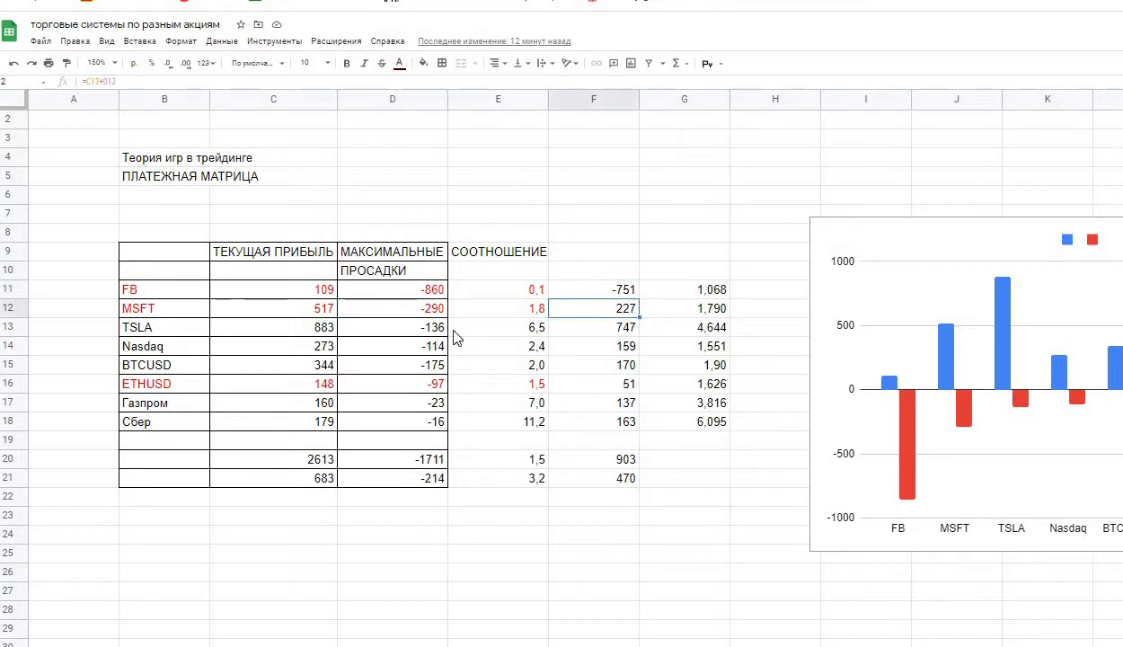
left_click(314, 317)
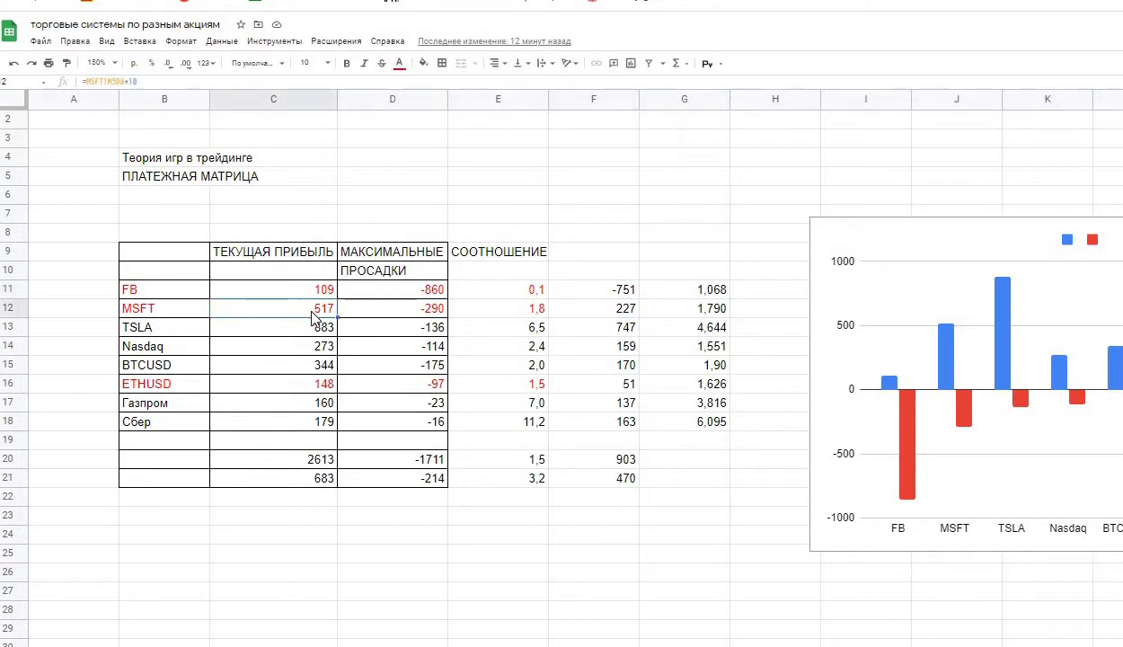
left_click(597, 309)
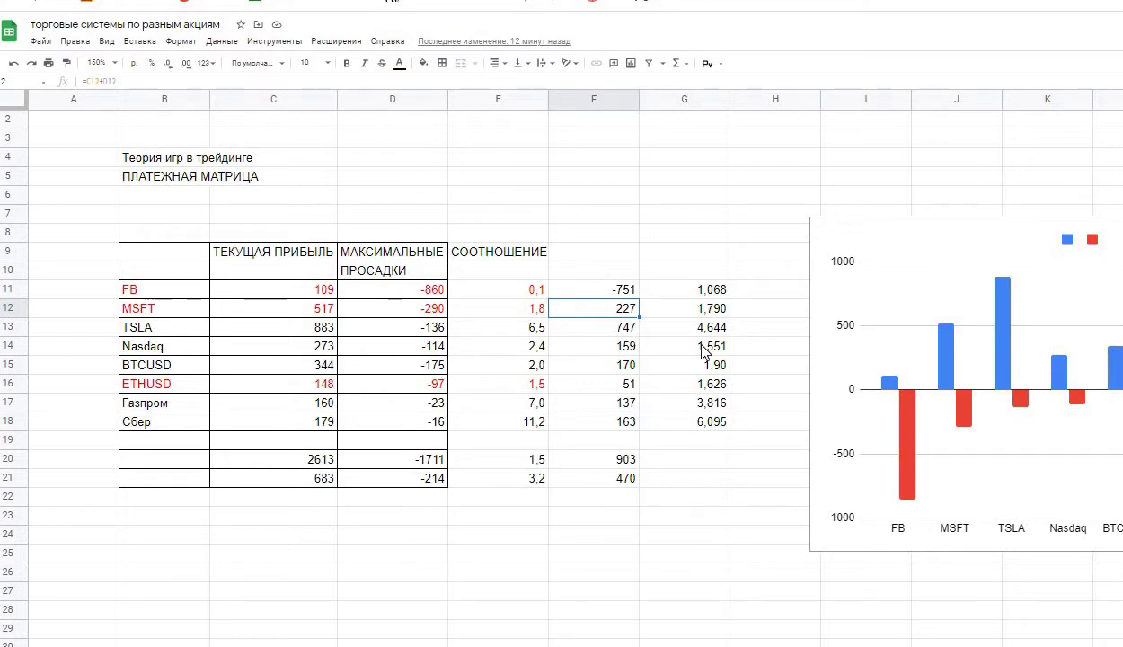
- Check the current profit, maximum drawdown and net result of TSLA in the payoff matrix
left_click(316, 327)
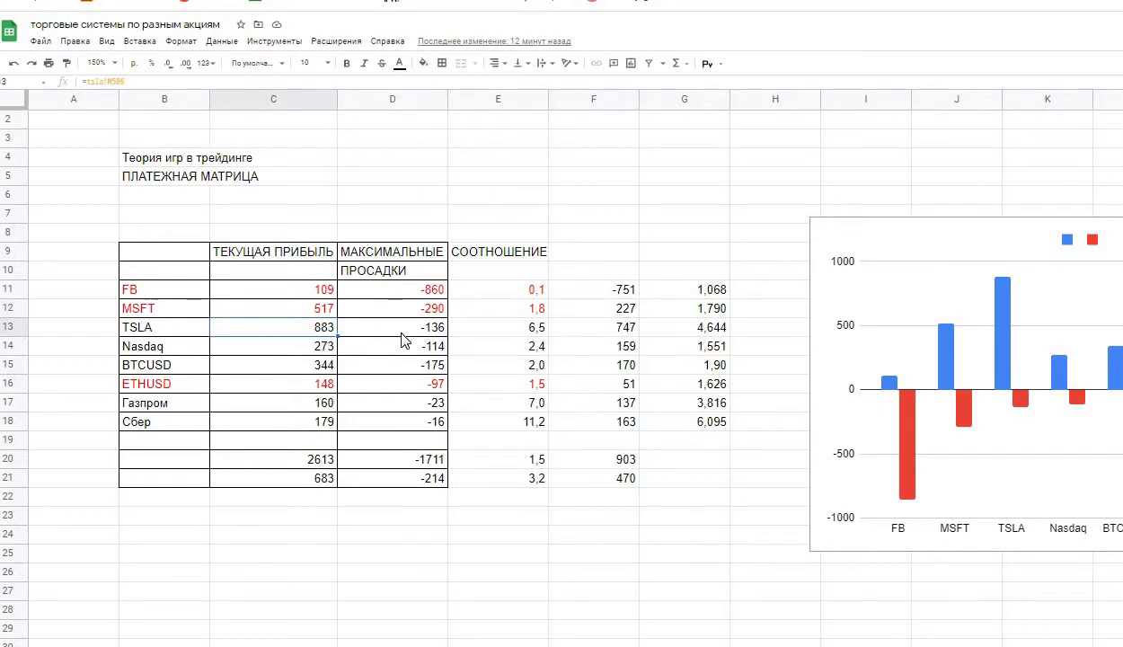
left_click(430, 327)
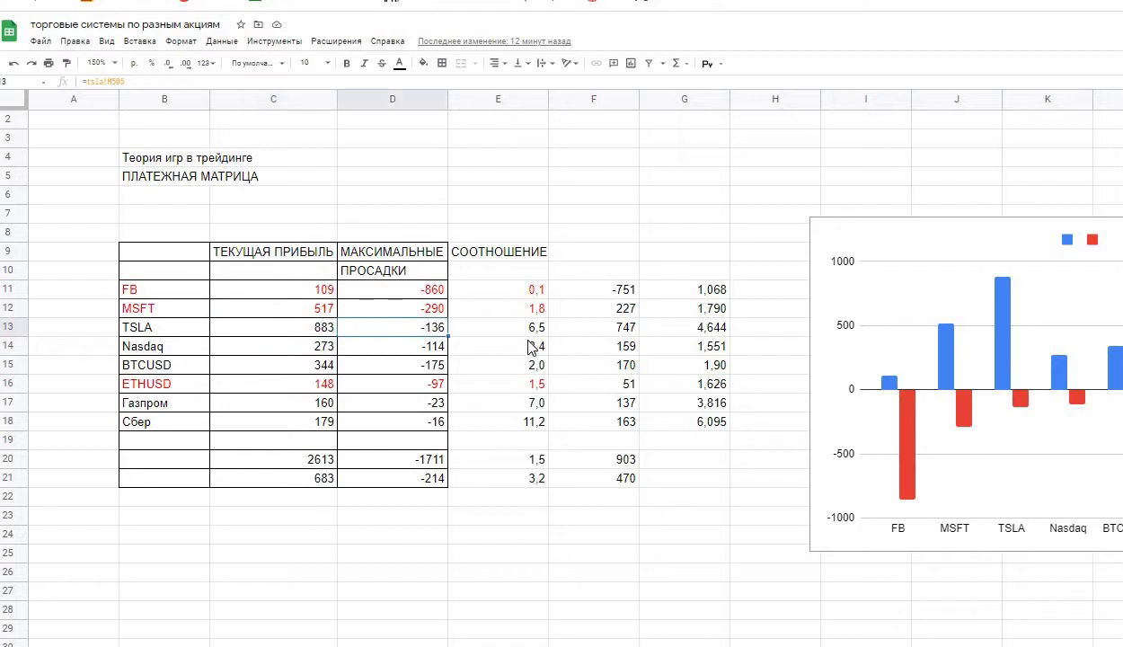
left_click(595, 328)
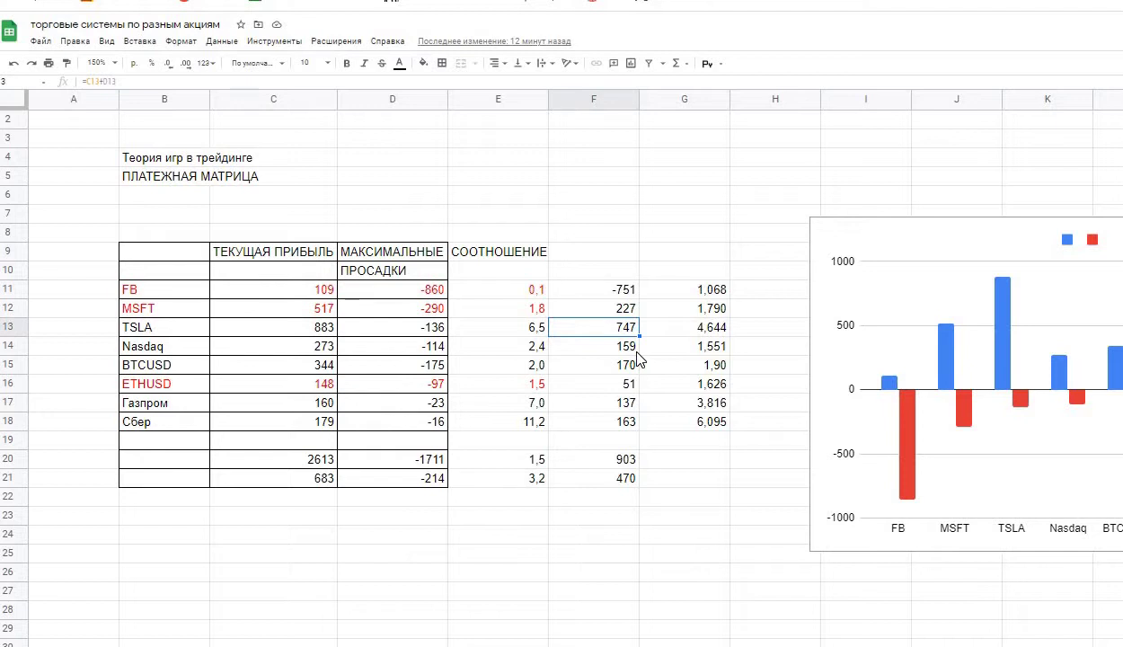
- Check the net result of Nasdaq, and review the current profits from Nasdaq through Сбер one by one
left_click(621, 349)
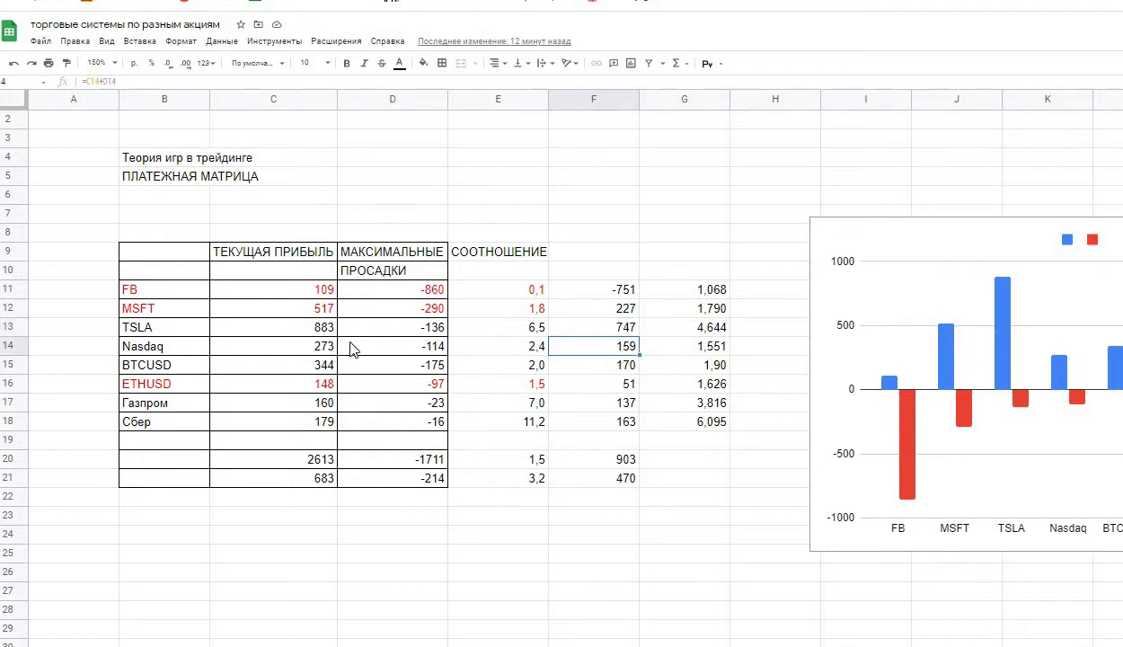
left_click(306, 350)
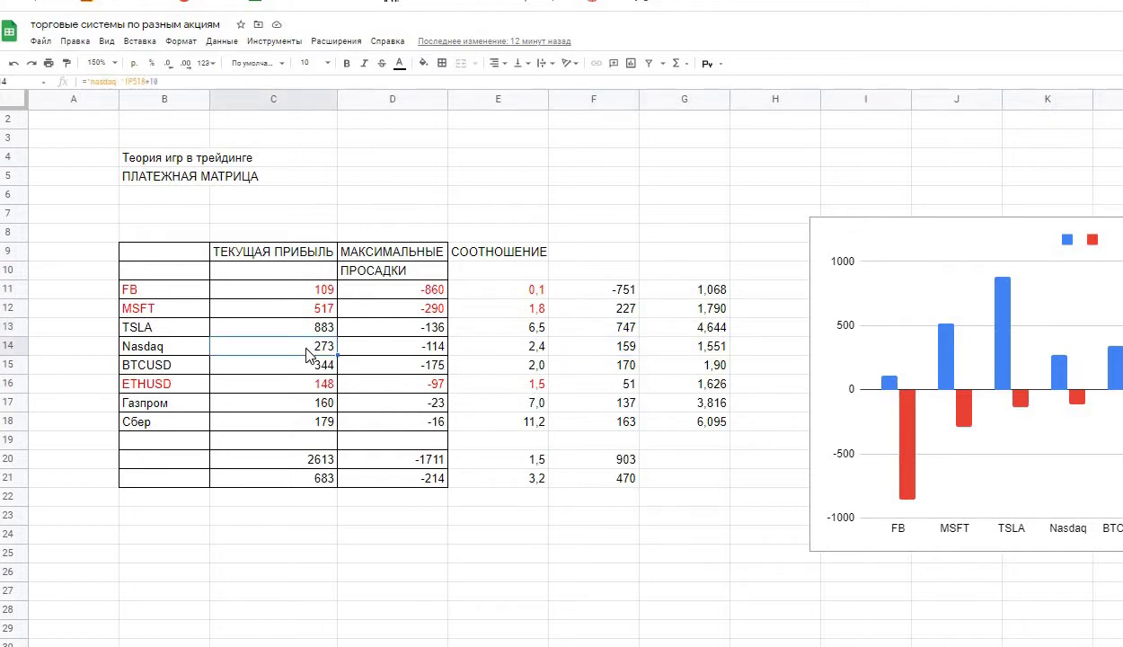
key("Down")
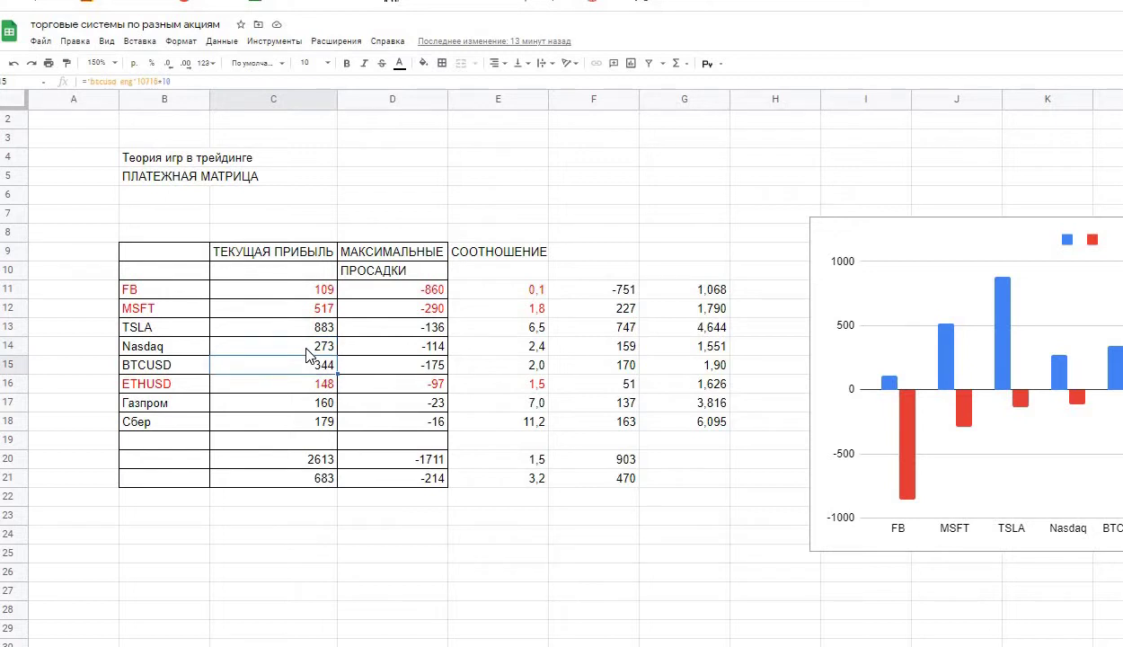
key("Down")
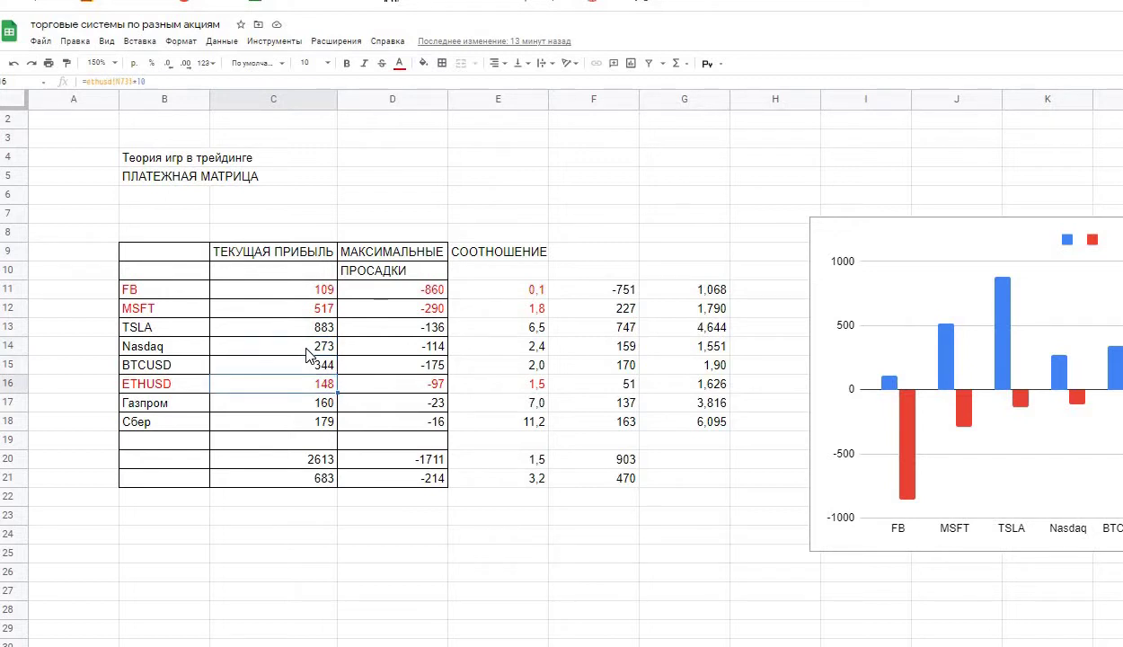
key("Down")
key("Down")
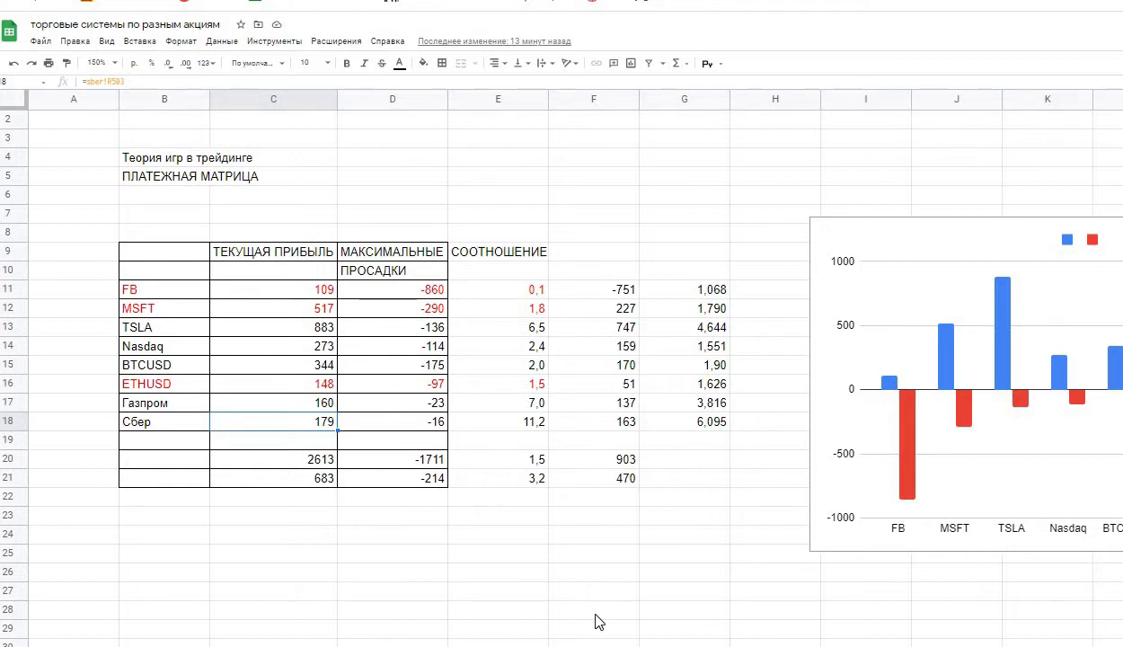
- Examine the full chart of profits and drawdowns for all instruments from FB to Сбер
key("Right")
key("Right")
key("Right")
key("Right")
key("Right")
key("Right")
key("Right")
key("Right")
key("Right")
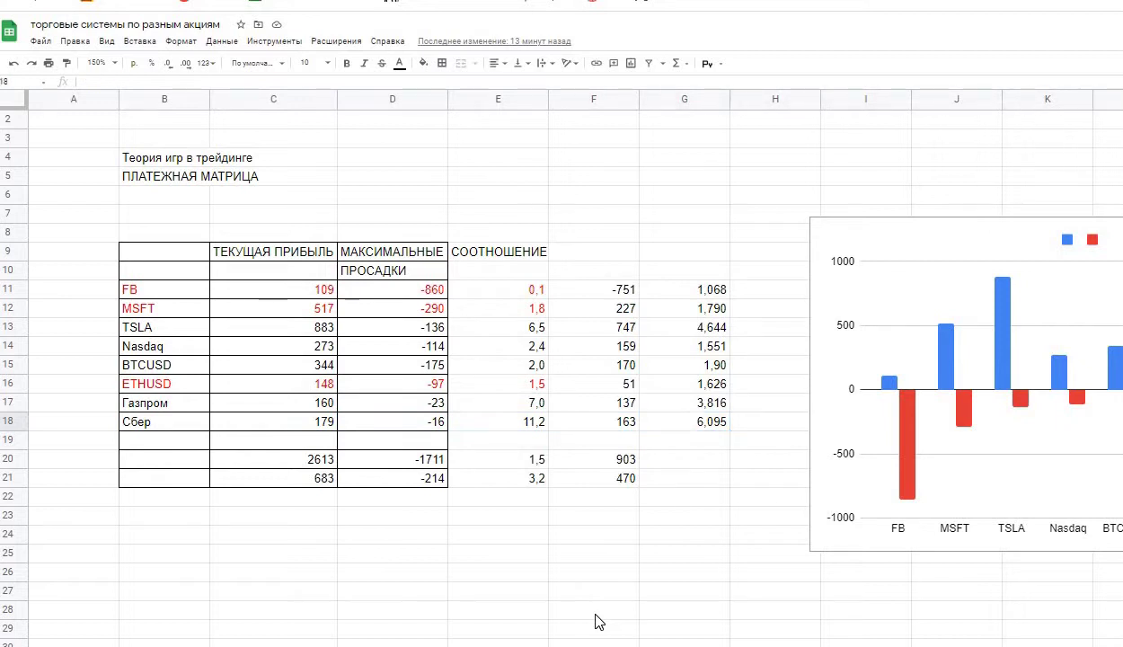
key("Right")
key("Right")
key("Right")
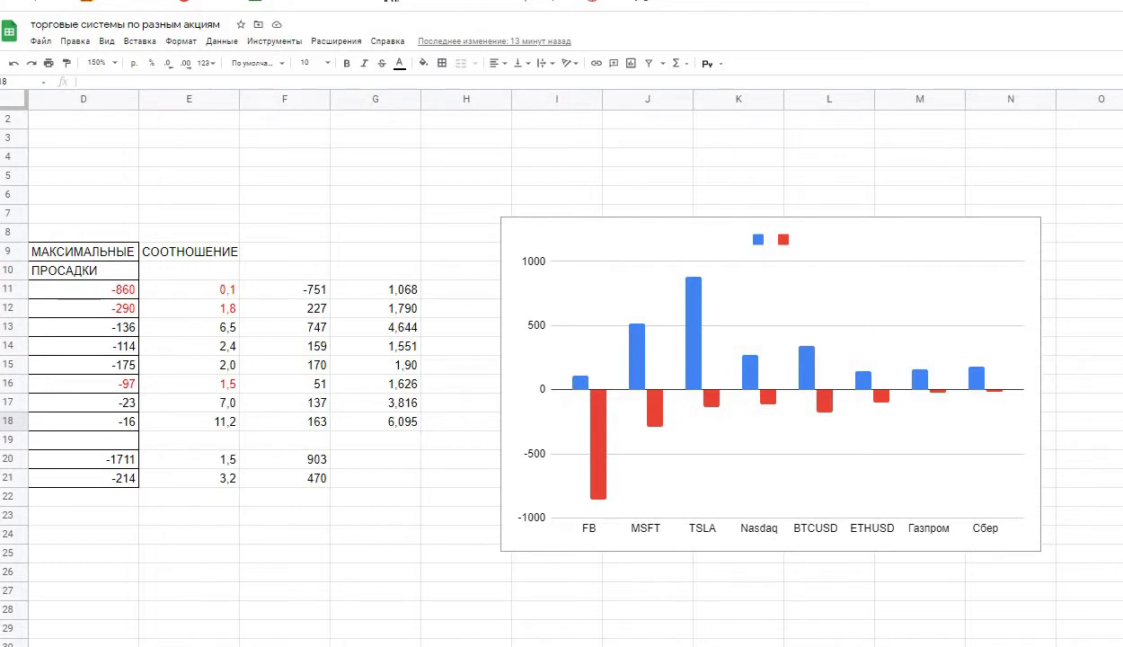
- Review the drawdown and current profit of MSFT, along with the FB profit and the maximum drawdown column
left_click(72, 310)
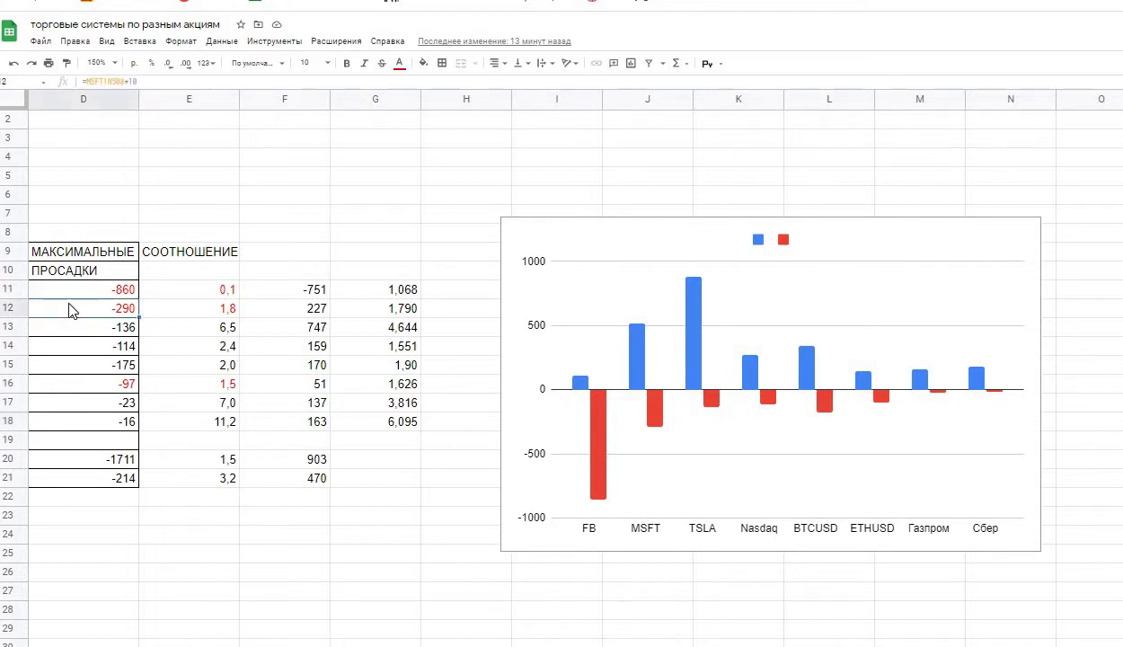
key("Left")
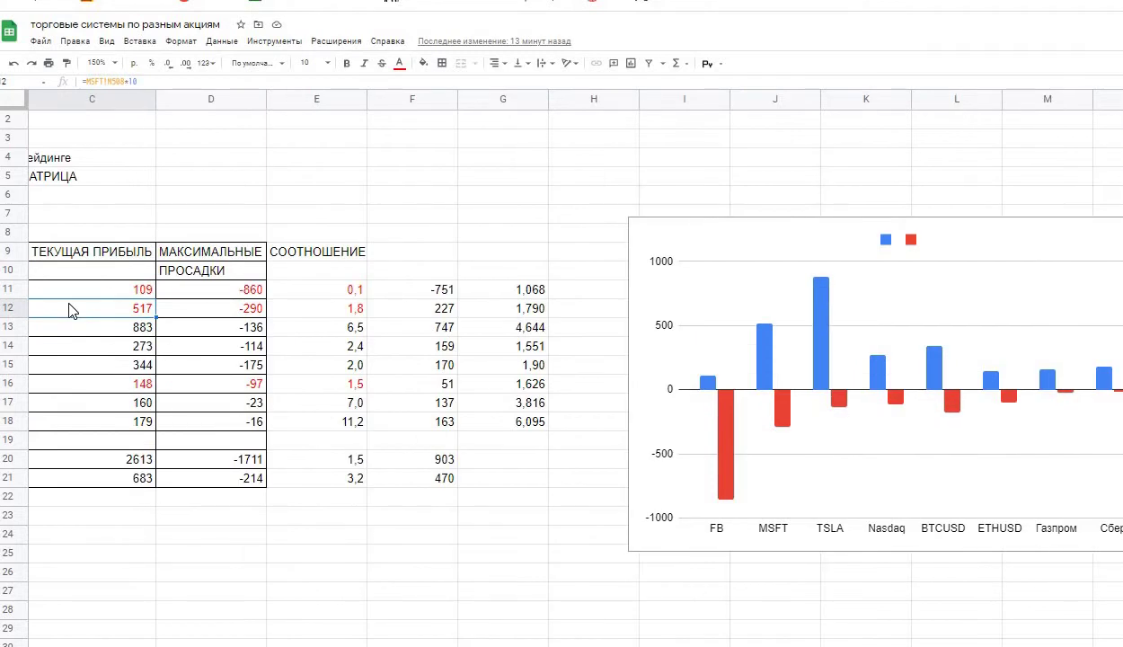
key("Left")
key("Right")
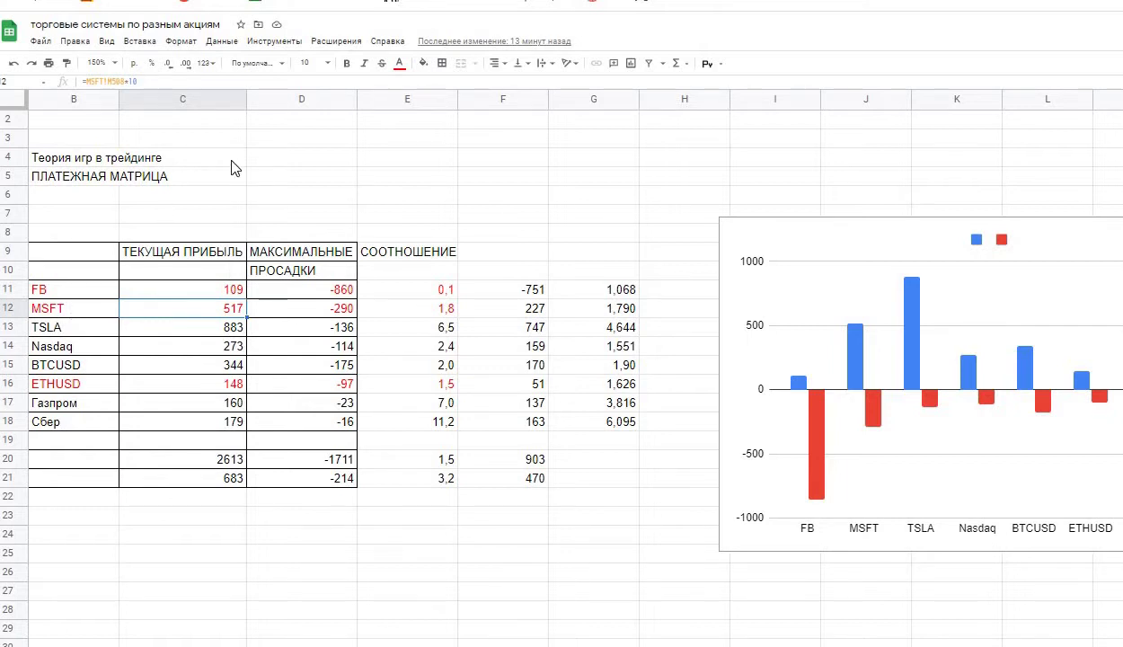
left_click(214, 298)
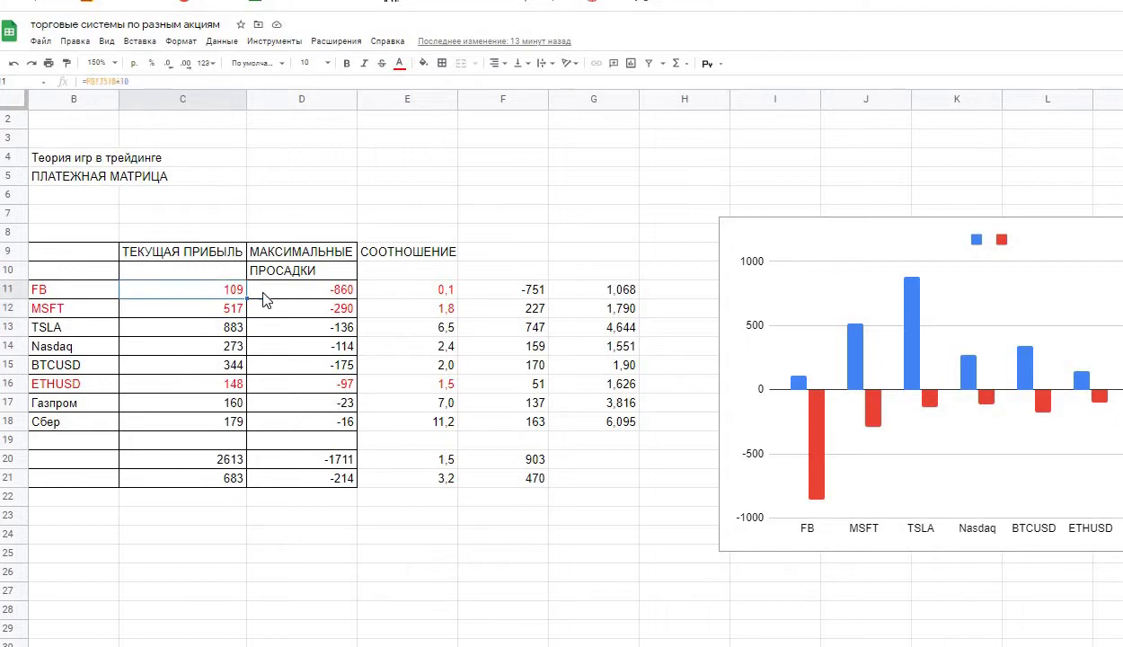
left_click(306, 278)
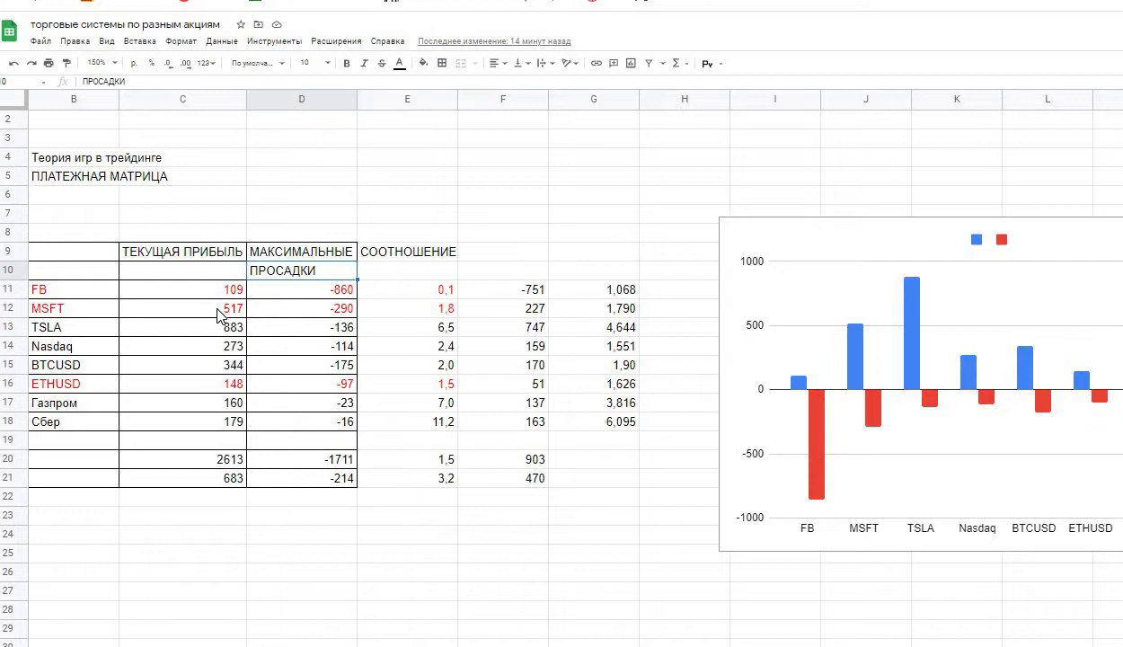
- Compare the current profit and maximum drawdown of TSLA with the drawdown of MSFT
left_click(222, 330)
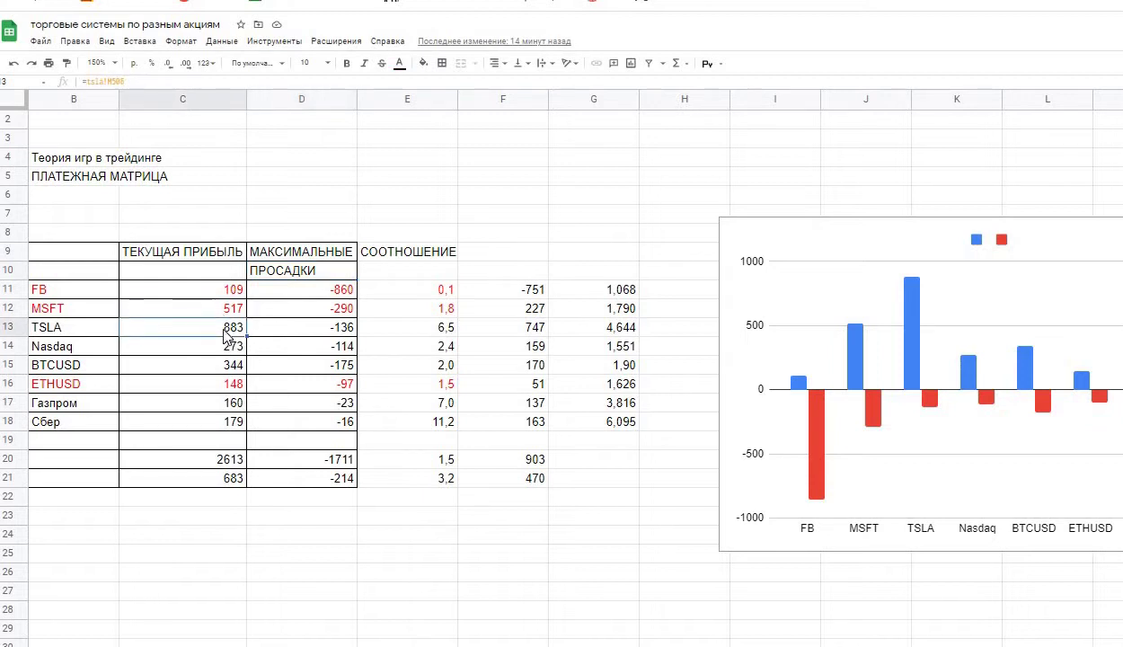
left_click(330, 307)
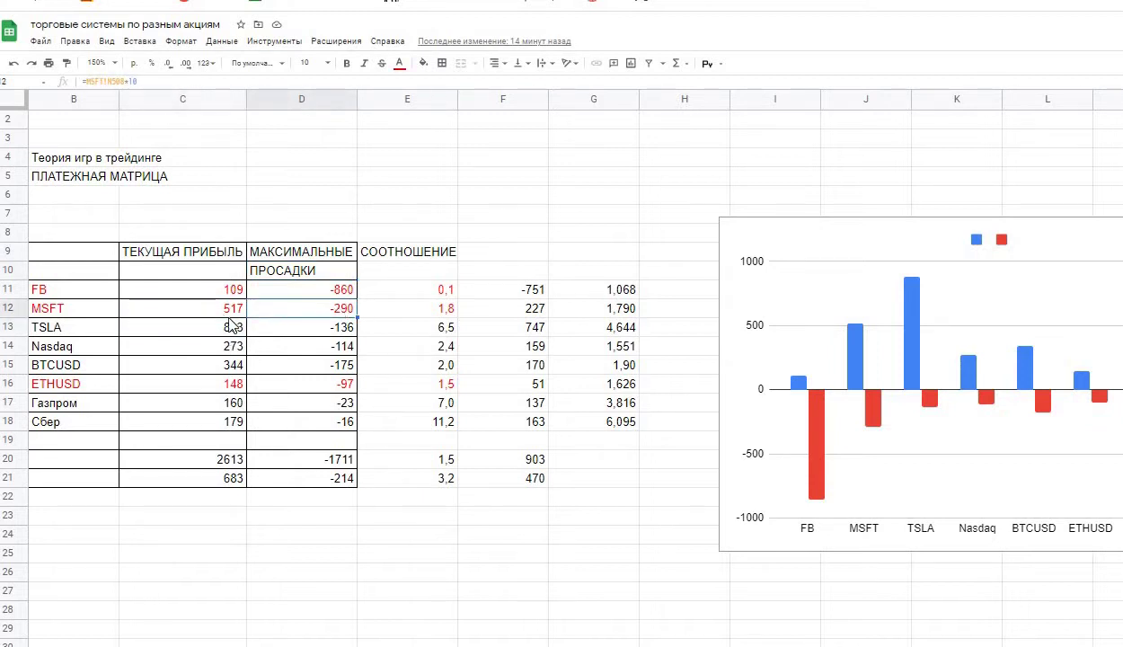
left_click(204, 323)
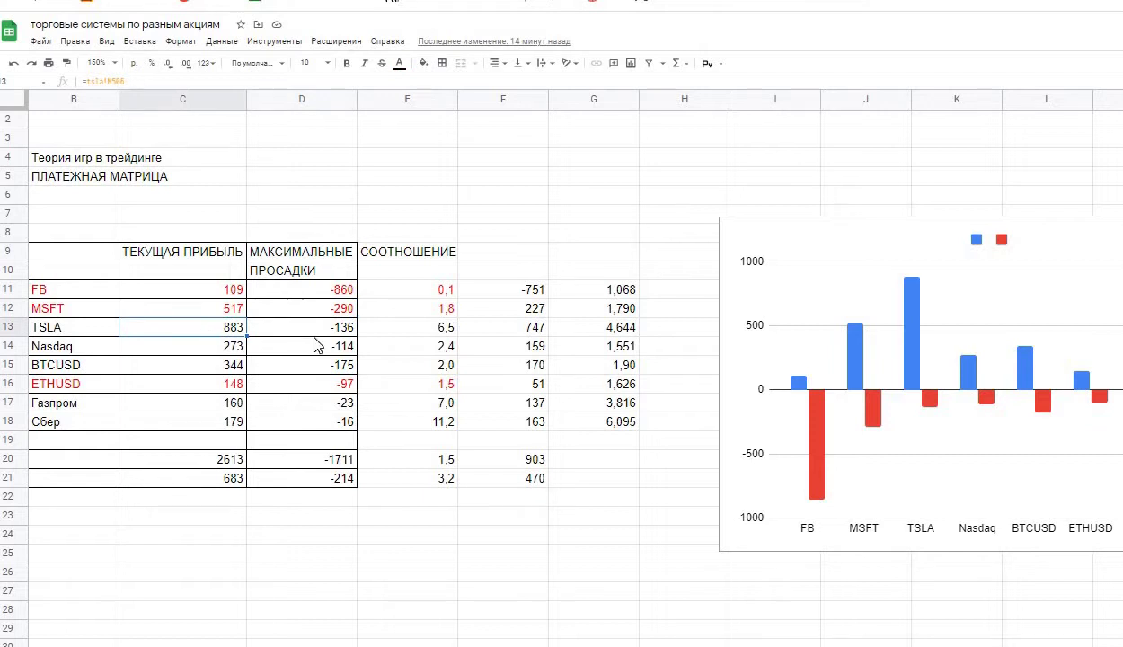
key("Right")
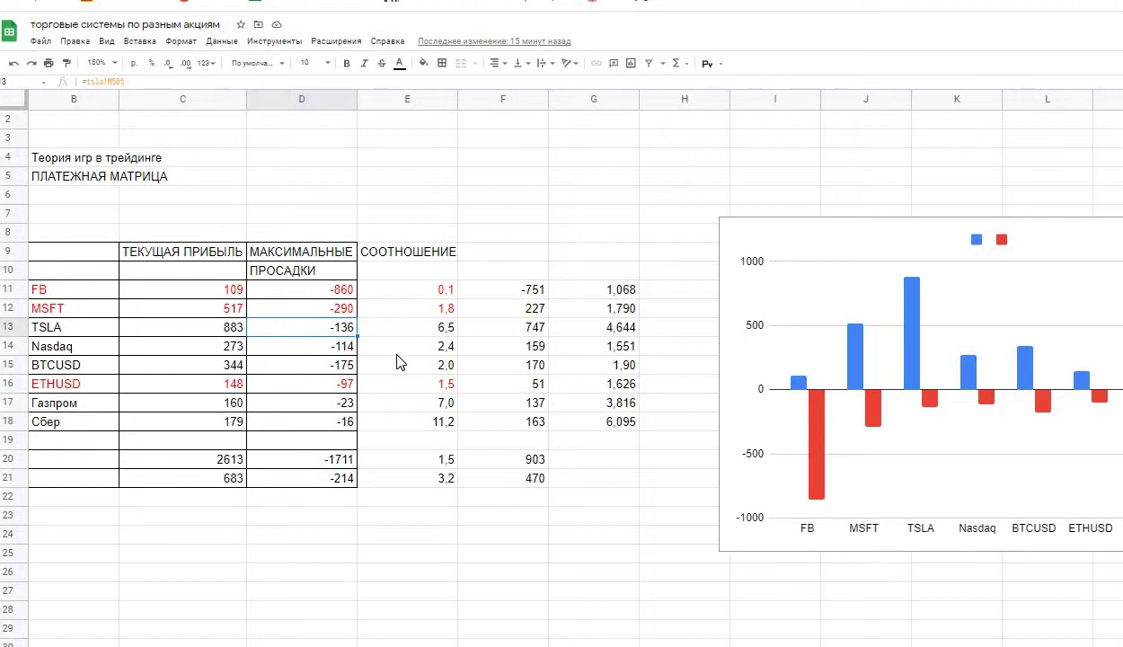
- Inspect the row 20 totals for all instruments: current profit, maximum drawdown and their net result
left_click(214, 458)
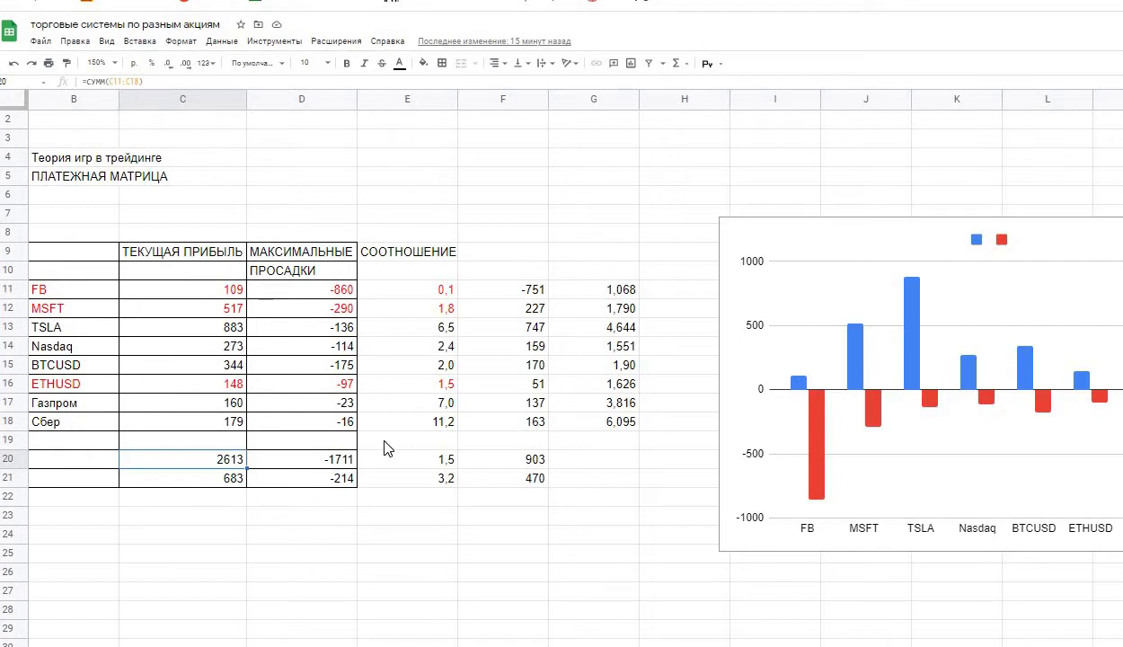
left_click(302, 463)
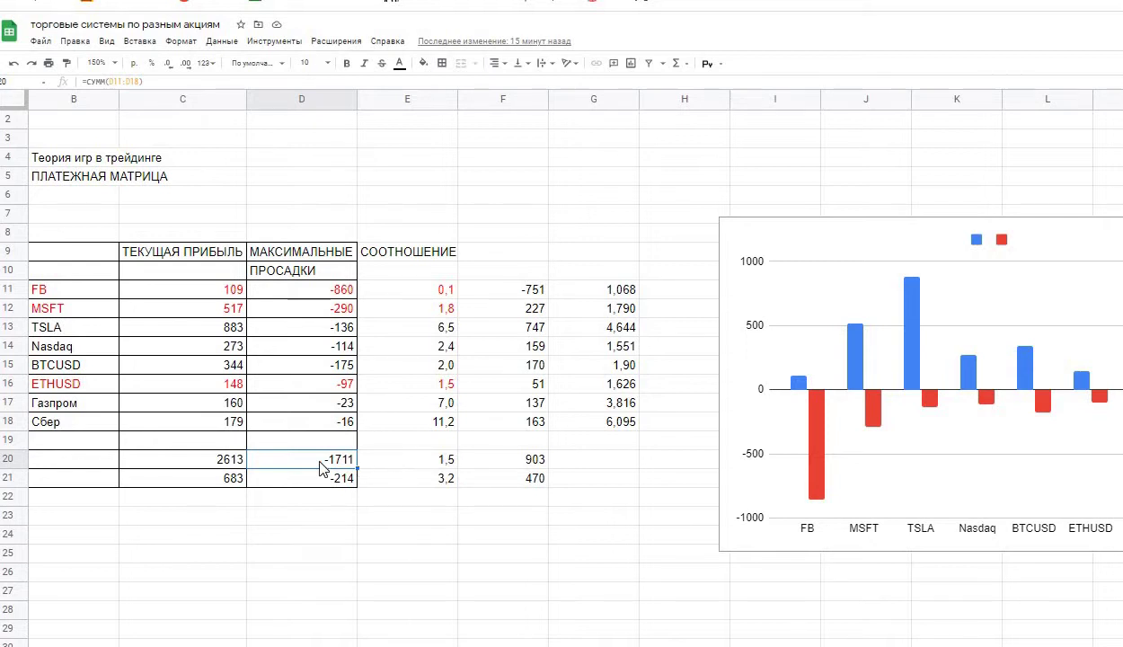
left_click(521, 456)
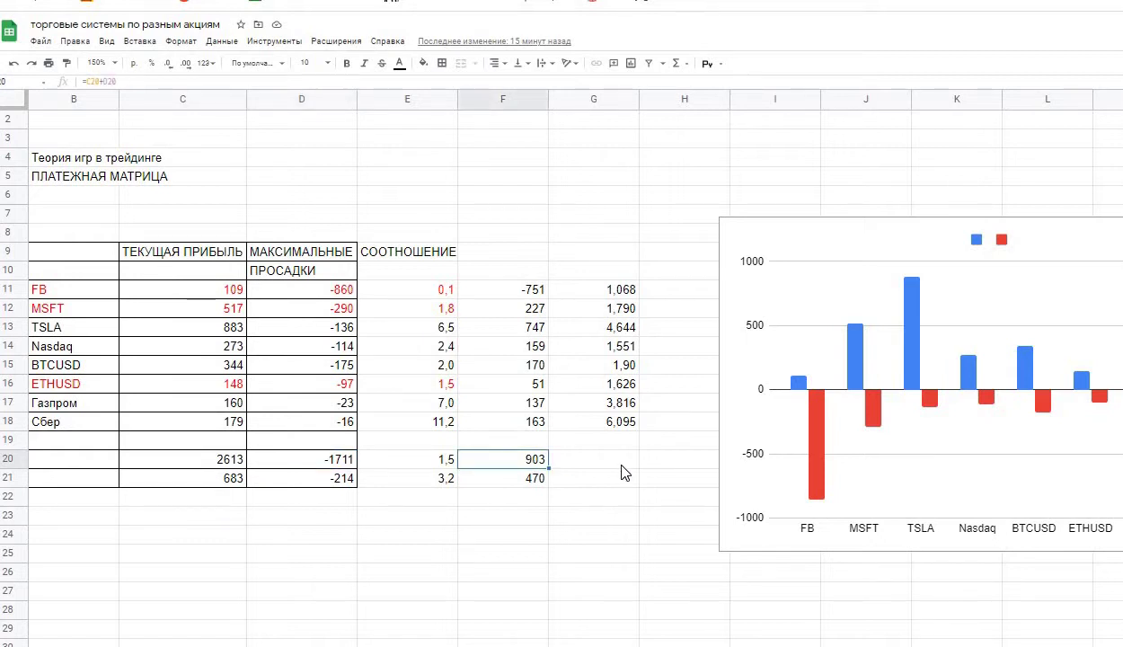
- Inspect the partial profit sum in C21, and go through ETHUSD, Газпром and Сбер in the instrument list
left_click(199, 482)
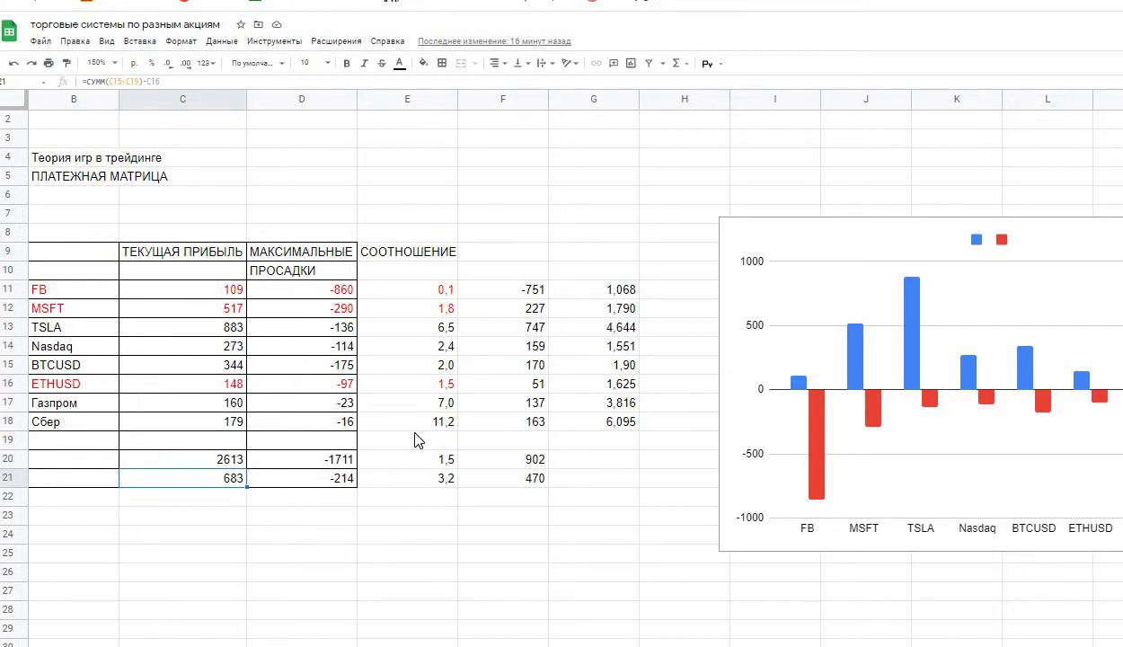
left_click(57, 368)
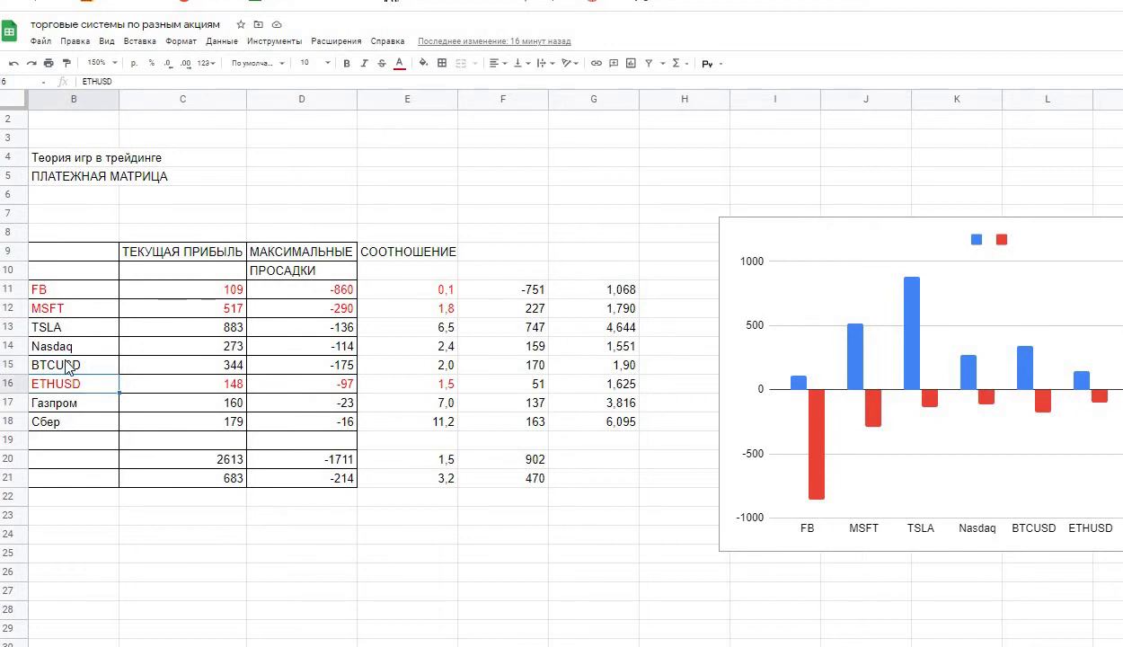
left_click(74, 406)
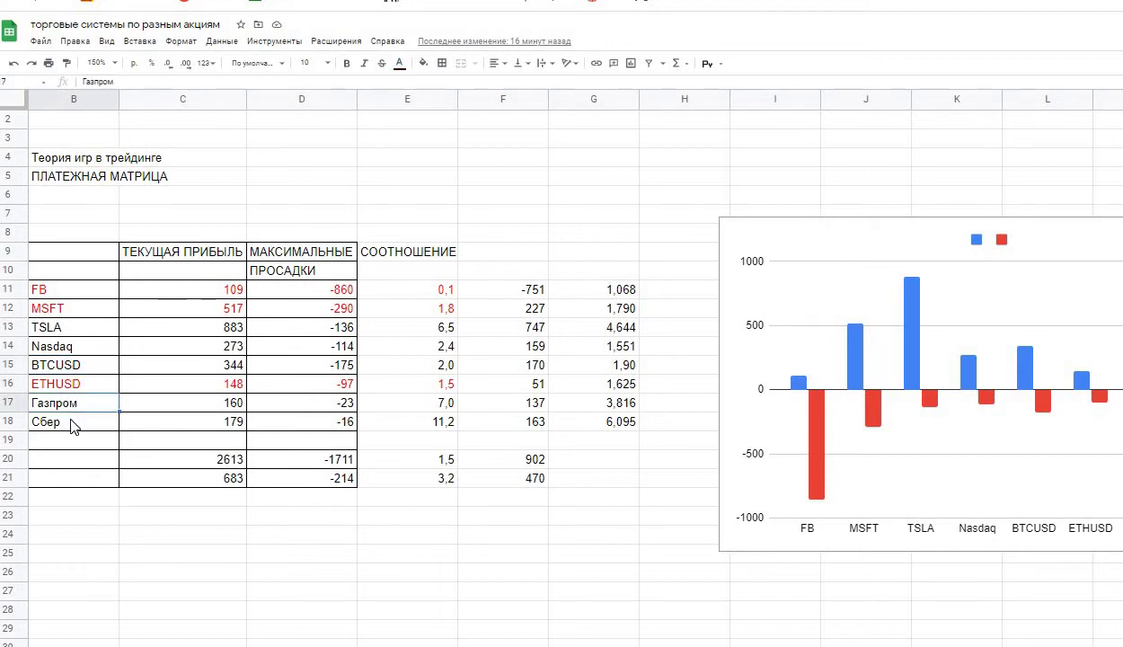
left_click(74, 423)
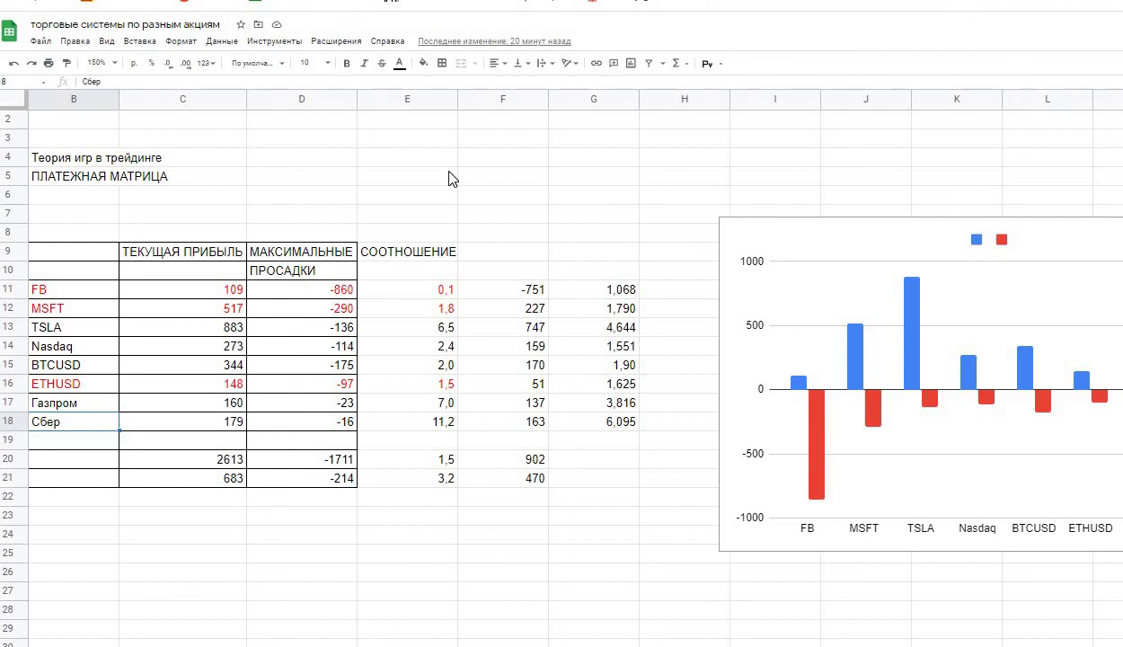
left_click(272, 573)
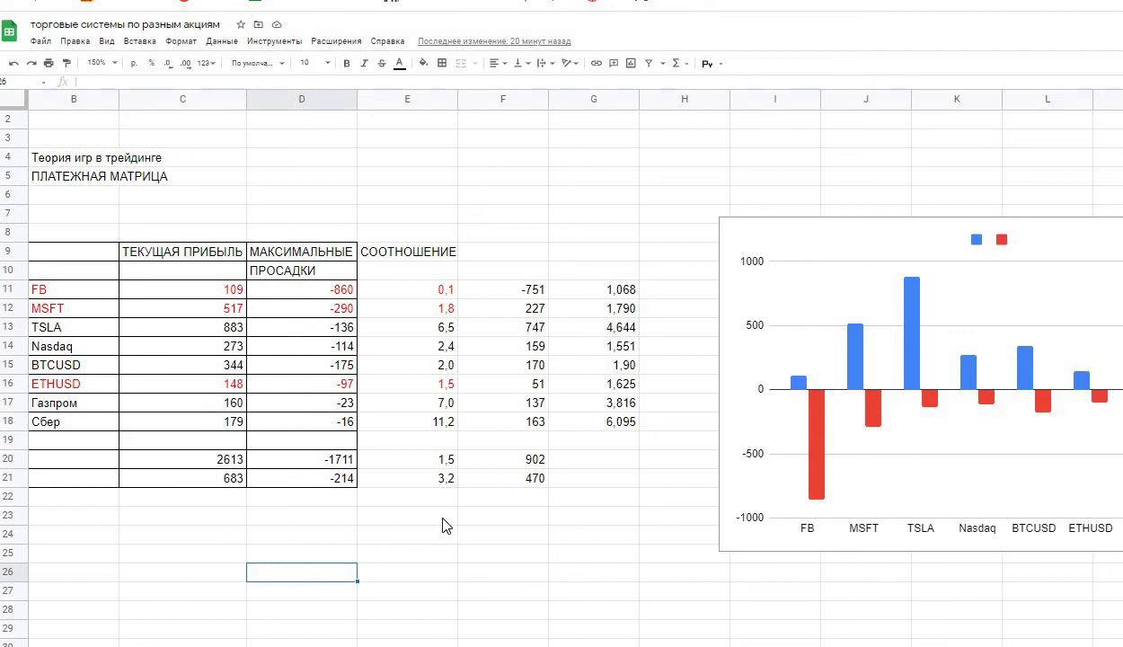